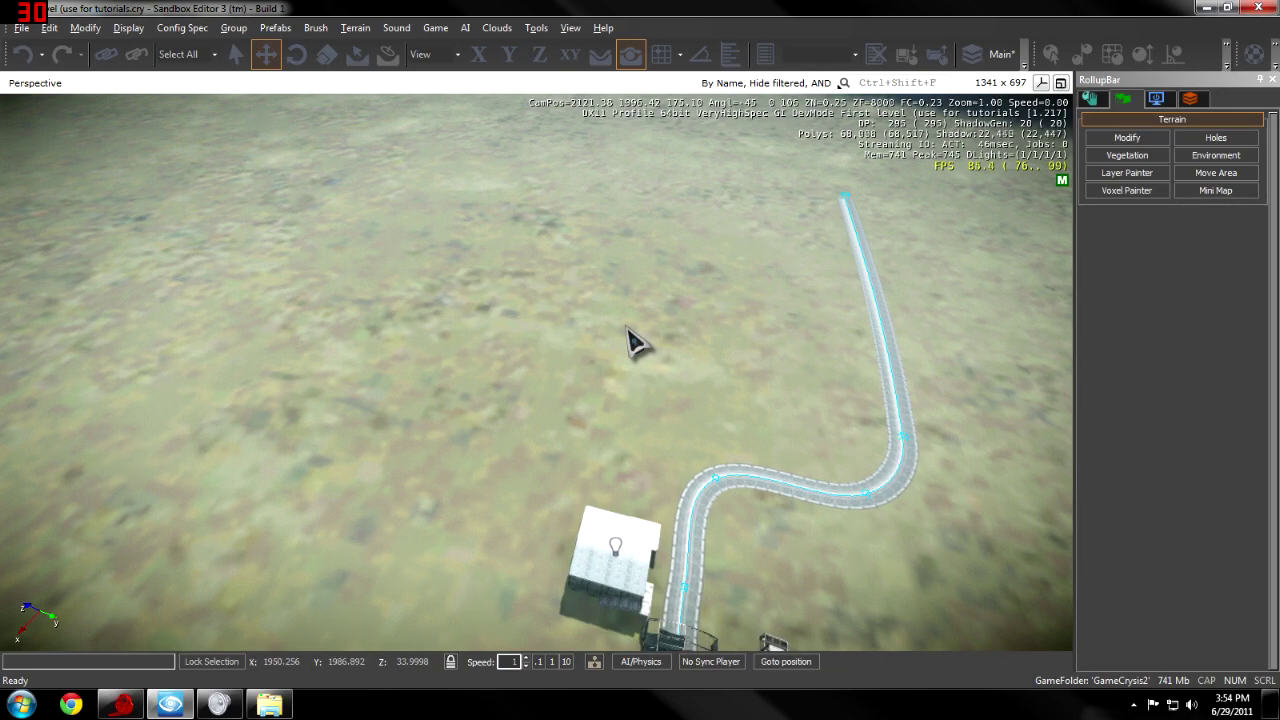
Step: Open the terrain height modification settings over an open stretch of ground away from the road and buildings
key("w")
right_click_drag(627, 328, 632, 342)
key("w")
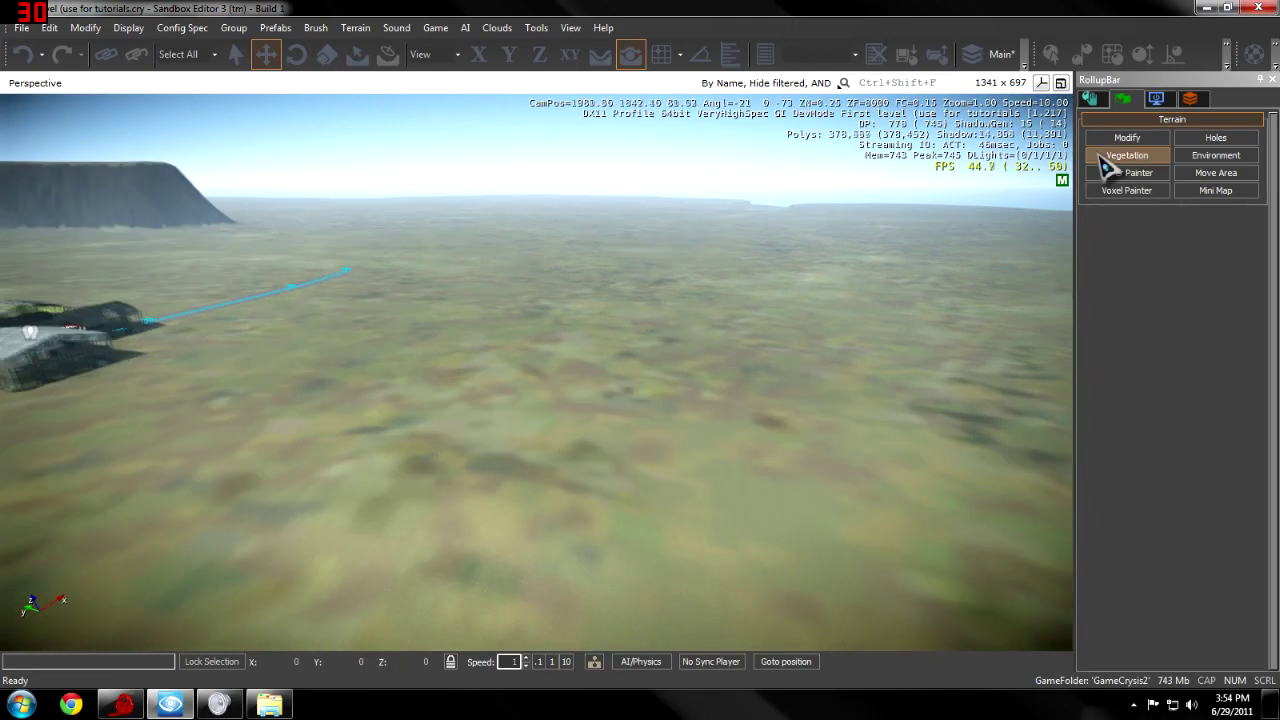
left_click(1127, 139)
mouse_move(749, 314)
right_mouse_down()
mouse_move(677, 323)
mouse_move(749, 314)
mouse_move(747, 301)
mouse_move(732, 307)
right_mouse_up()
key("w")
key("shift+s")
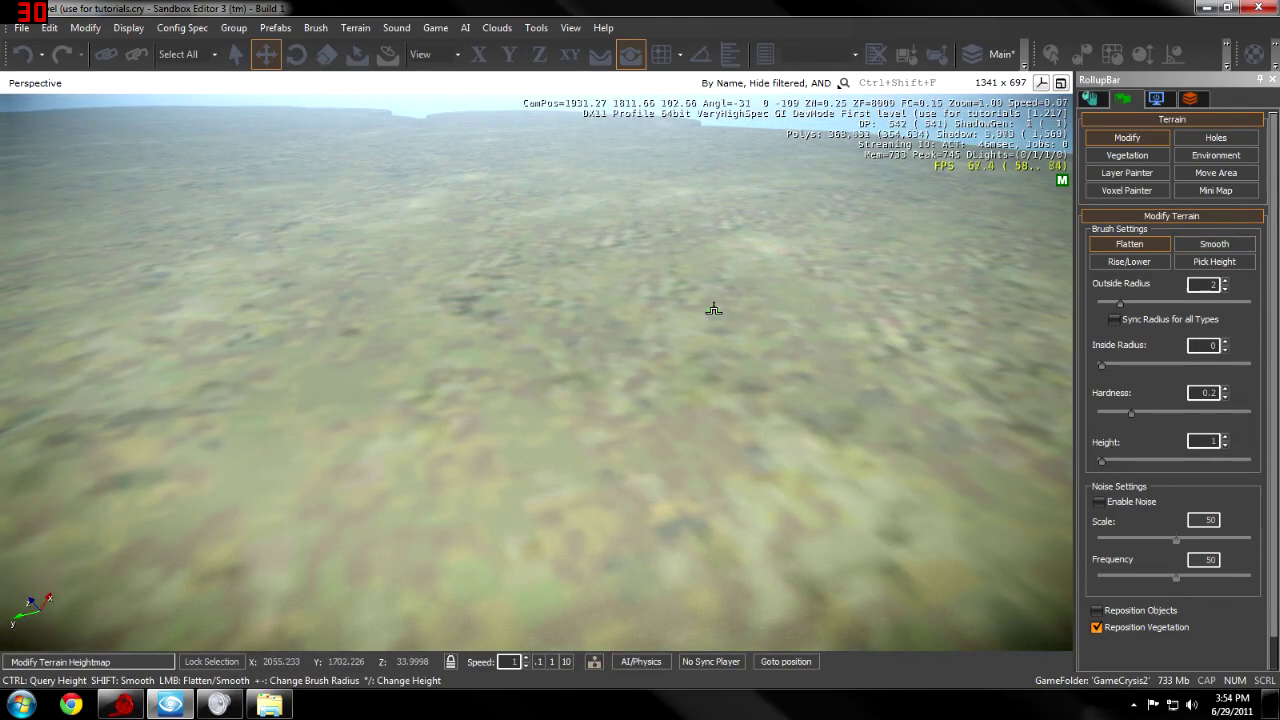
right_click_drag(713, 309, 736, 272)
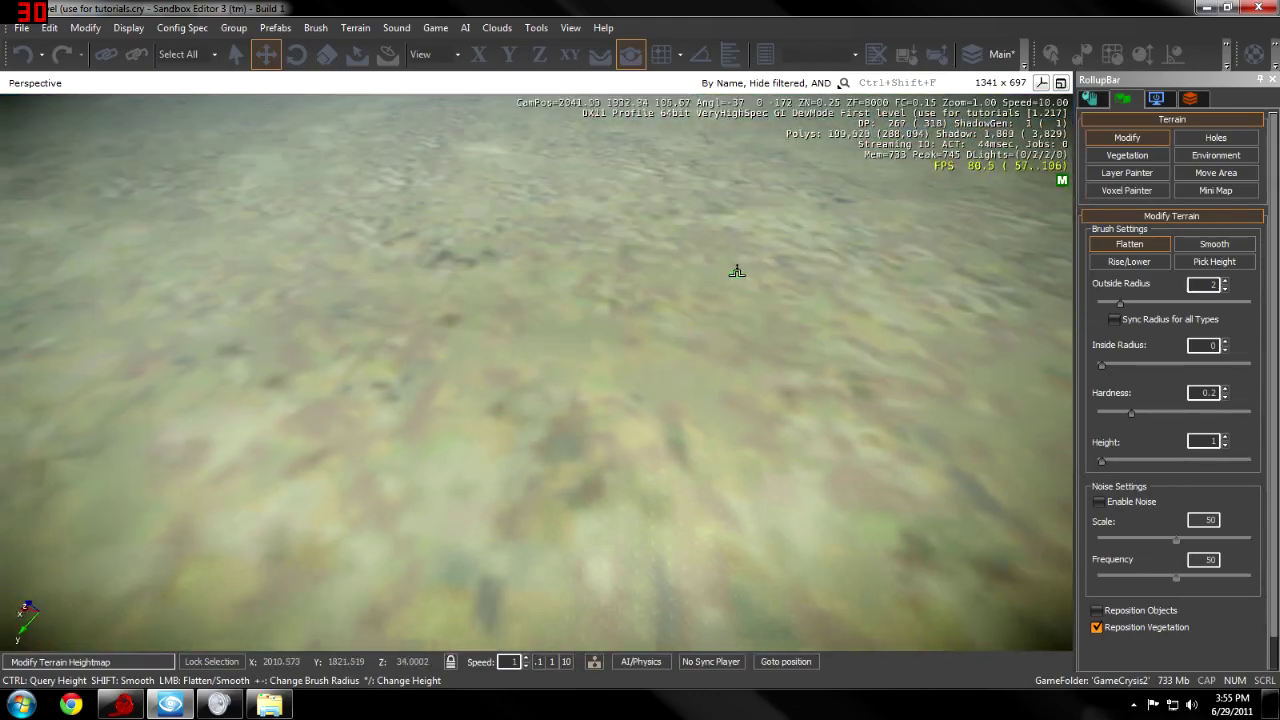
key("w")
right_click_drag(672, 318, 669, 289)
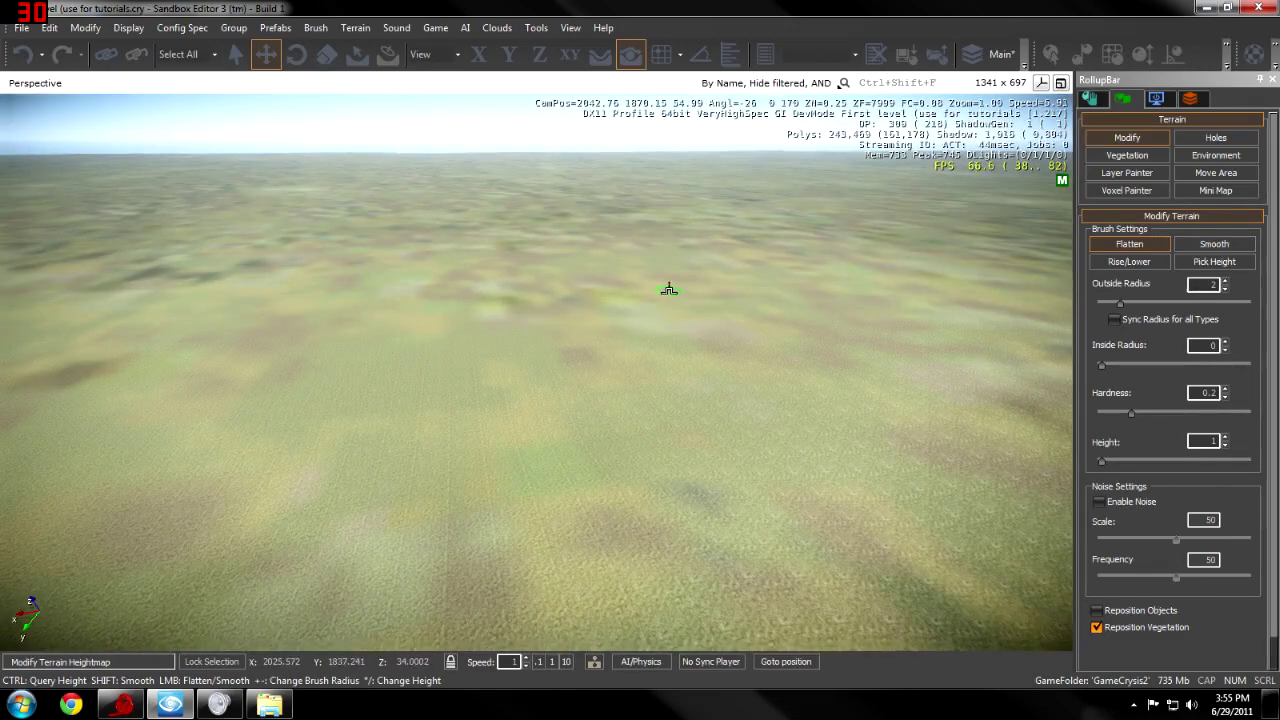
Step: Pick a terrain height from the raised ground and make it the target height of the Flatten brush
left_click(1220, 262)
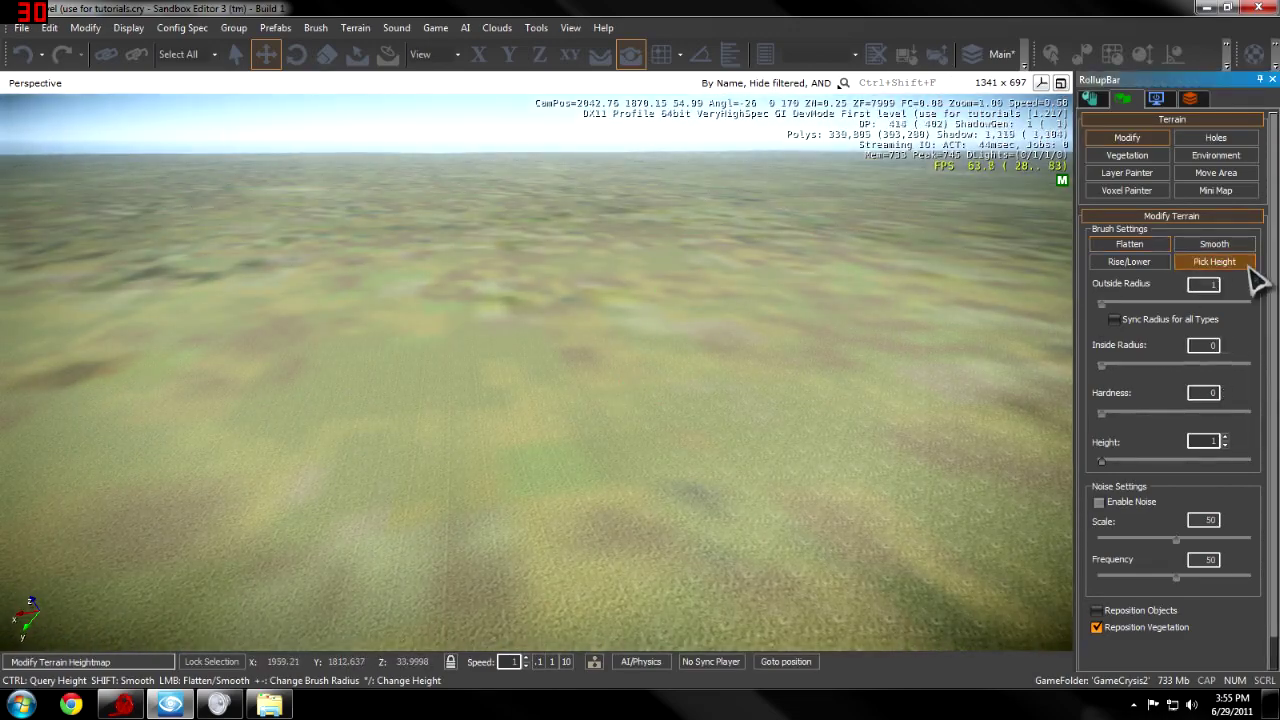
right_click_drag(638, 362, 600, 391)
key("w")
left_click(1129, 244)
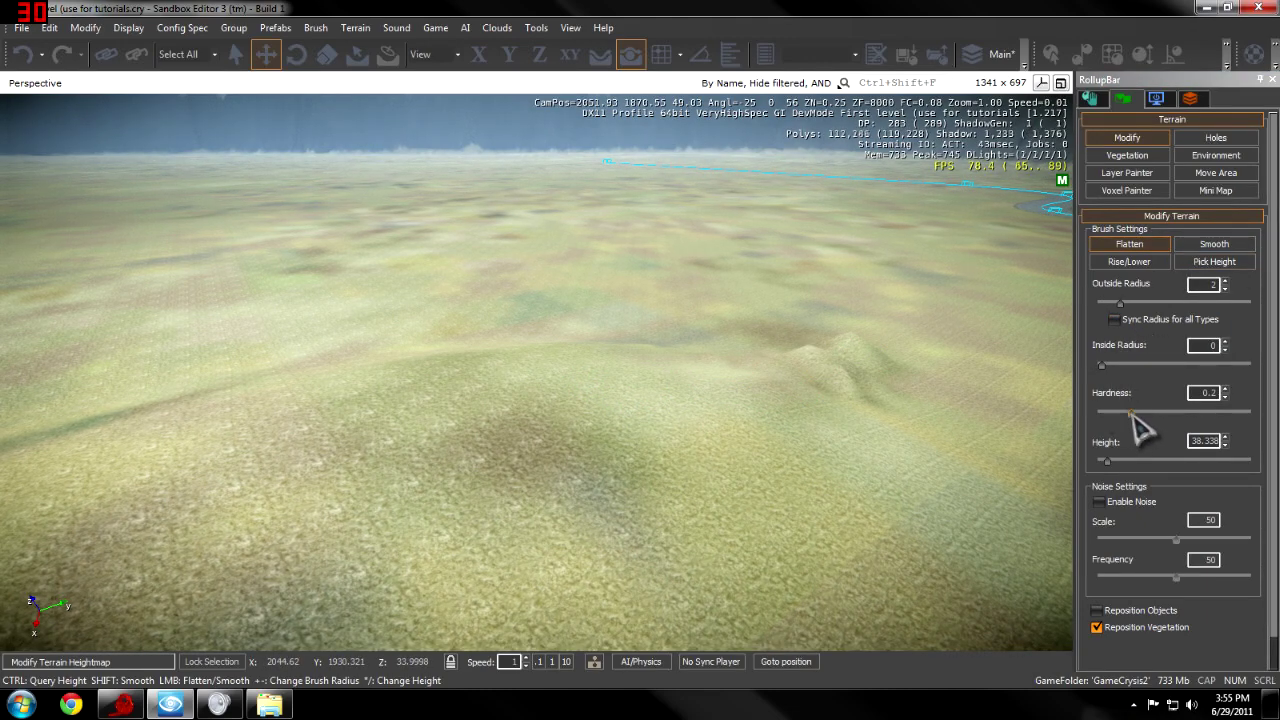
Step: Set the Flatten brush hardness to 0.77 and paint the ground around the small bump to the picked height
left_click_drag(1133, 418, 1214, 420)
mouse_move(840, 372)
left_mouse_down()
mouse_move(823, 363)
mouse_move(747, 388)
mouse_move(790, 350)
mouse_move(905, 340)
mouse_move(843, 343)
mouse_move(898, 341)
mouse_move(861, 350)
mouse_move(928, 388)
mouse_move(918, 420)
left_mouse_up()
key("d")
mouse_move(935, 375)
right_mouse_down()
mouse_move(921, 386)
mouse_move(1065, 360)
mouse_move(903, 420)
right_mouse_up()
key("s")
Step: Choose the Rise/Lower brush and set its outside radius to about 4.68 and inside radius to about 3.02
left_click(1155, 265)
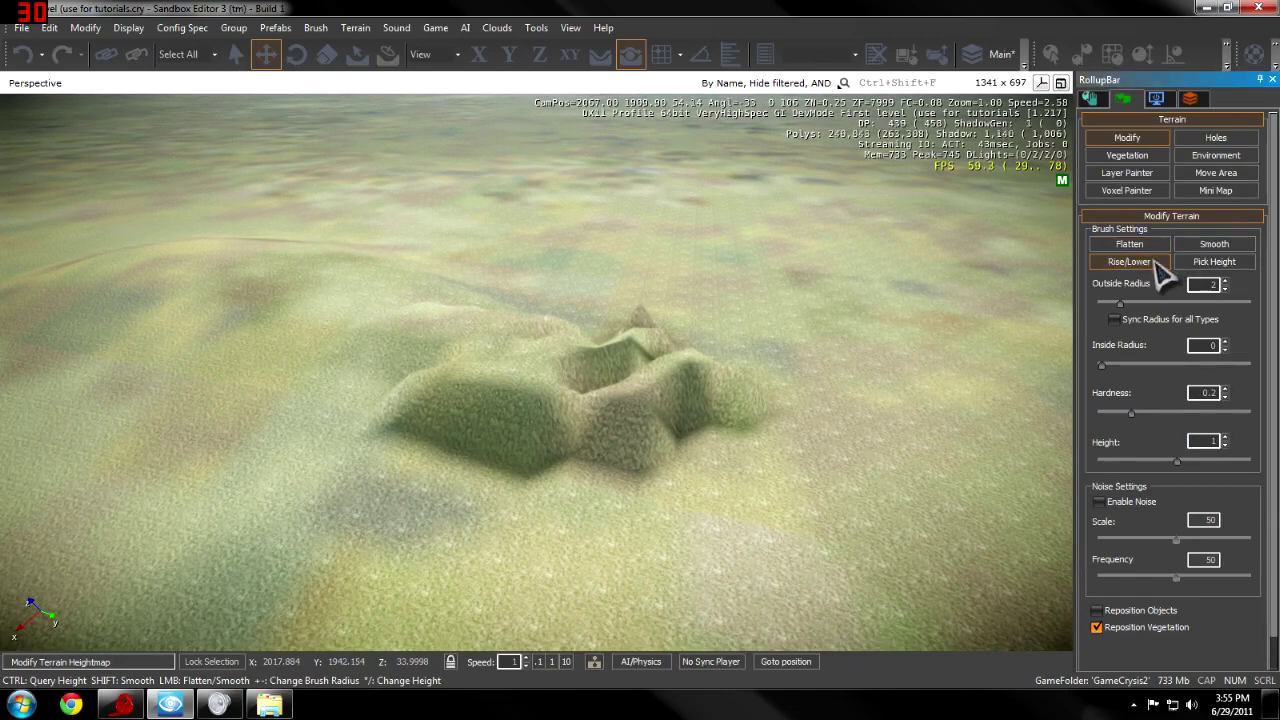
key("s")
right_click_drag(666, 349, 937, 291)
key("w")
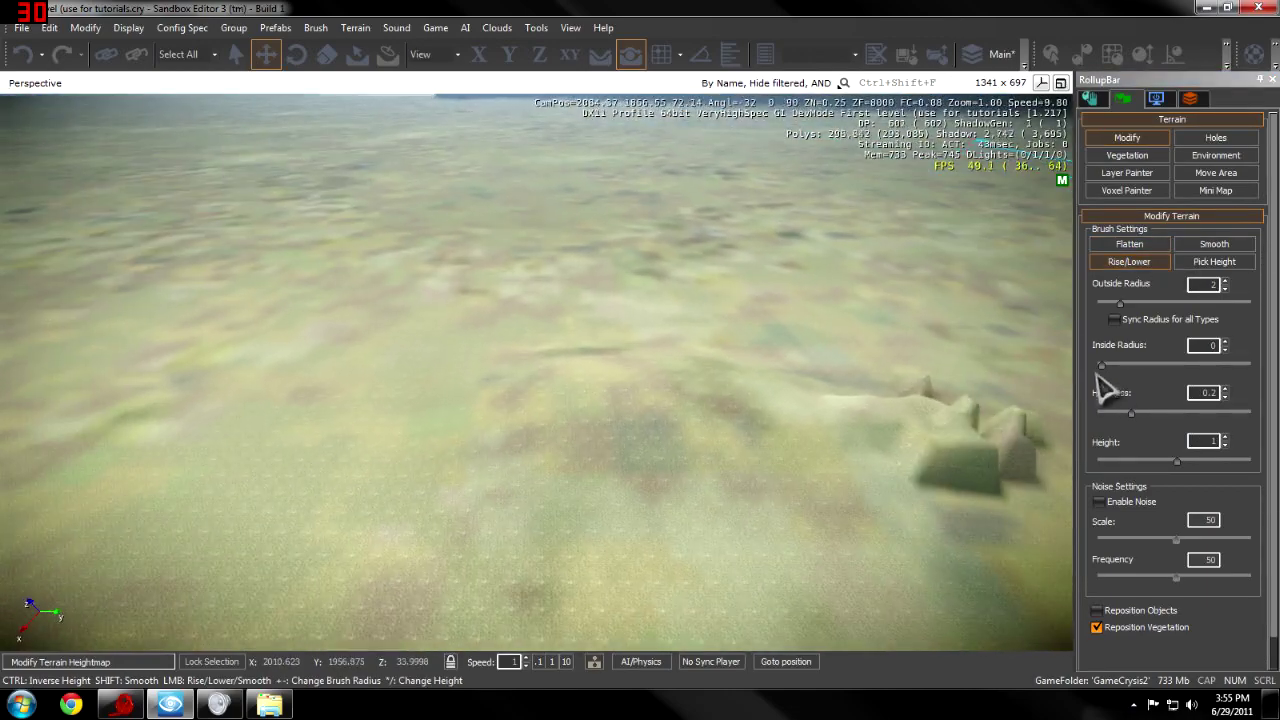
left_click_drag(1108, 371, 1113, 367)
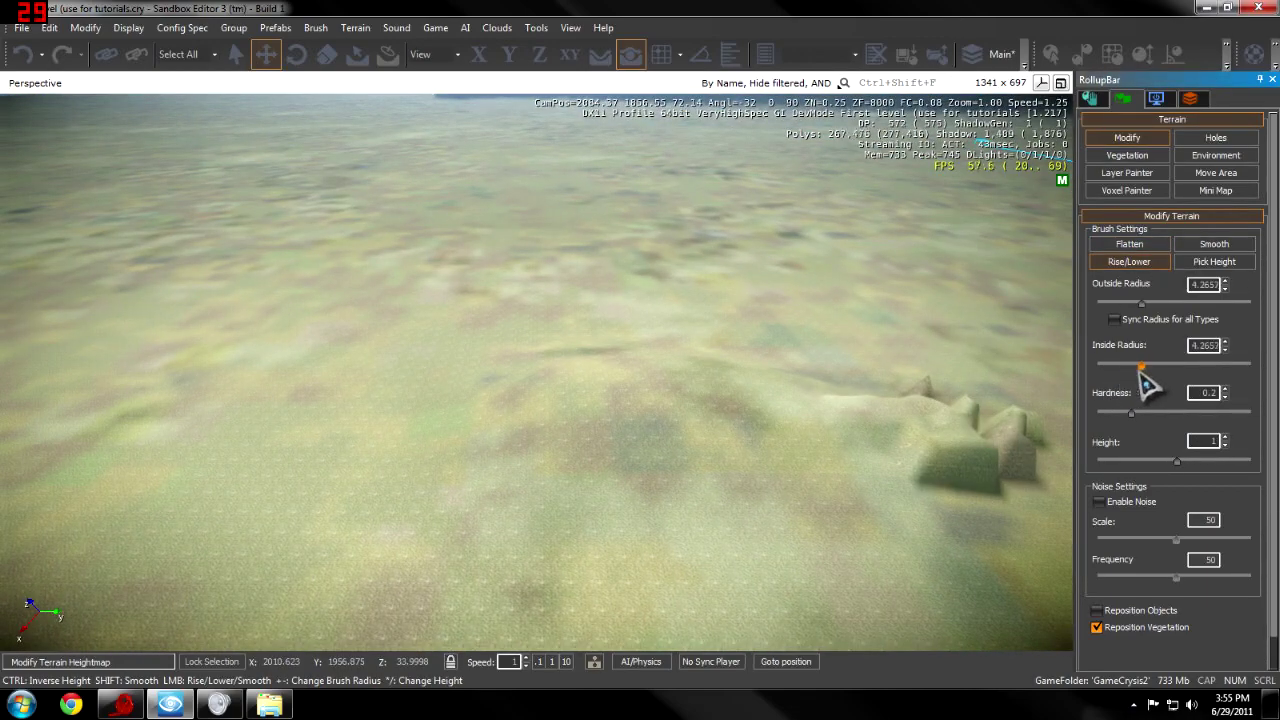
Step: Raise a row of small connected hills on the open ground with the Rise/Lower brush
key("w")
right_click_drag(582, 353, 611, 369)
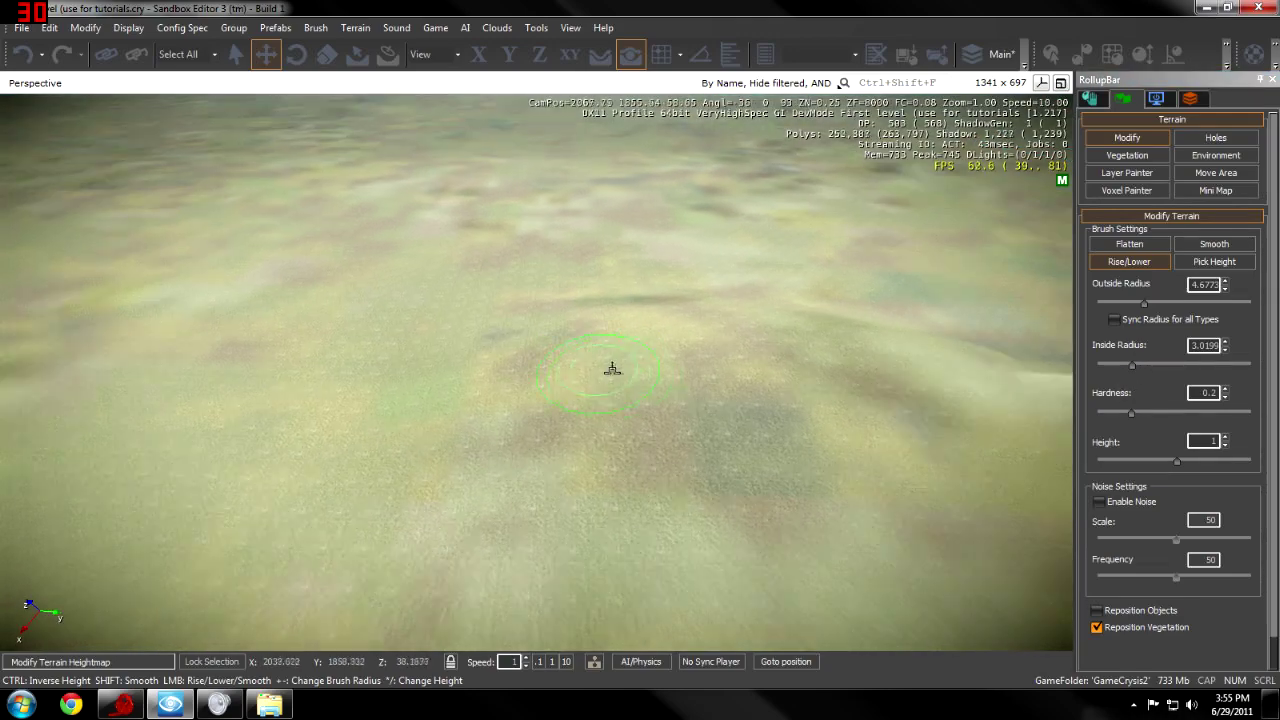
mouse_move(611, 369)
left_mouse_down()
mouse_move(411, 386)
mouse_move(443, 443)
mouse_move(583, 496)
mouse_move(609, 431)
mouse_move(569, 380)
mouse_move(503, 360)
mouse_move(345, 408)
left_mouse_up()
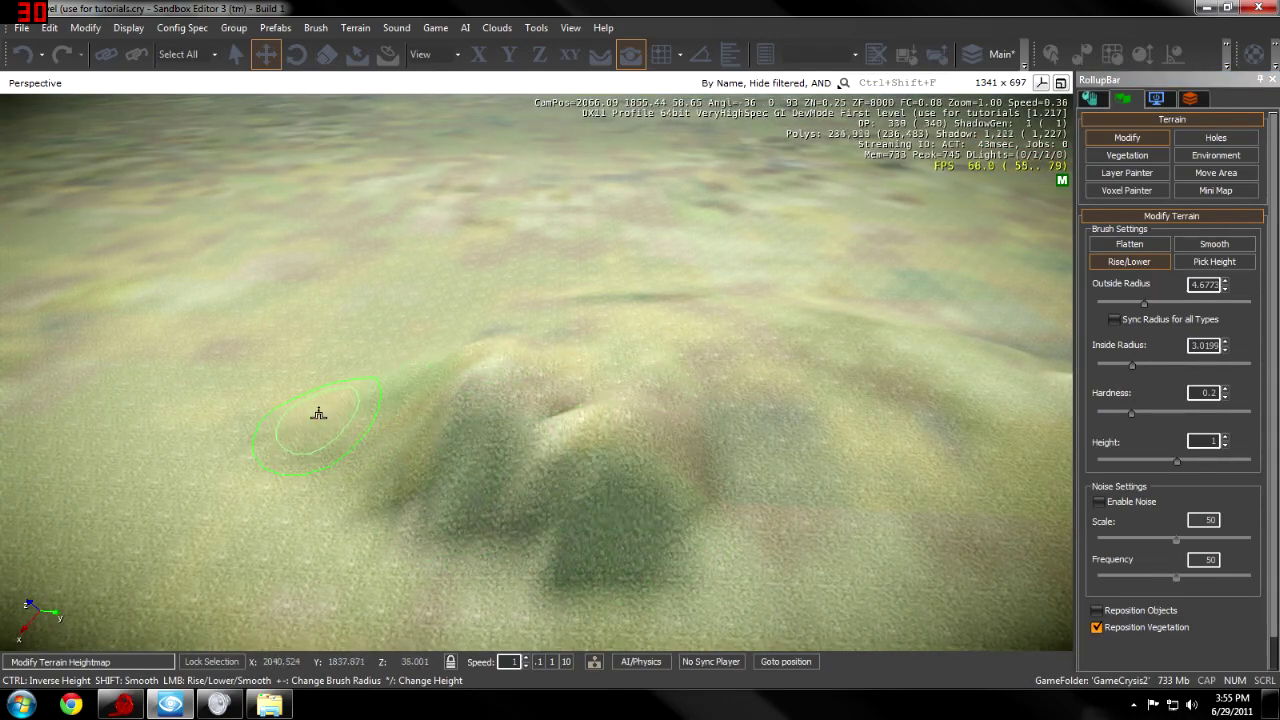
key("w")
right_click_drag(469, 428, 424, 438)
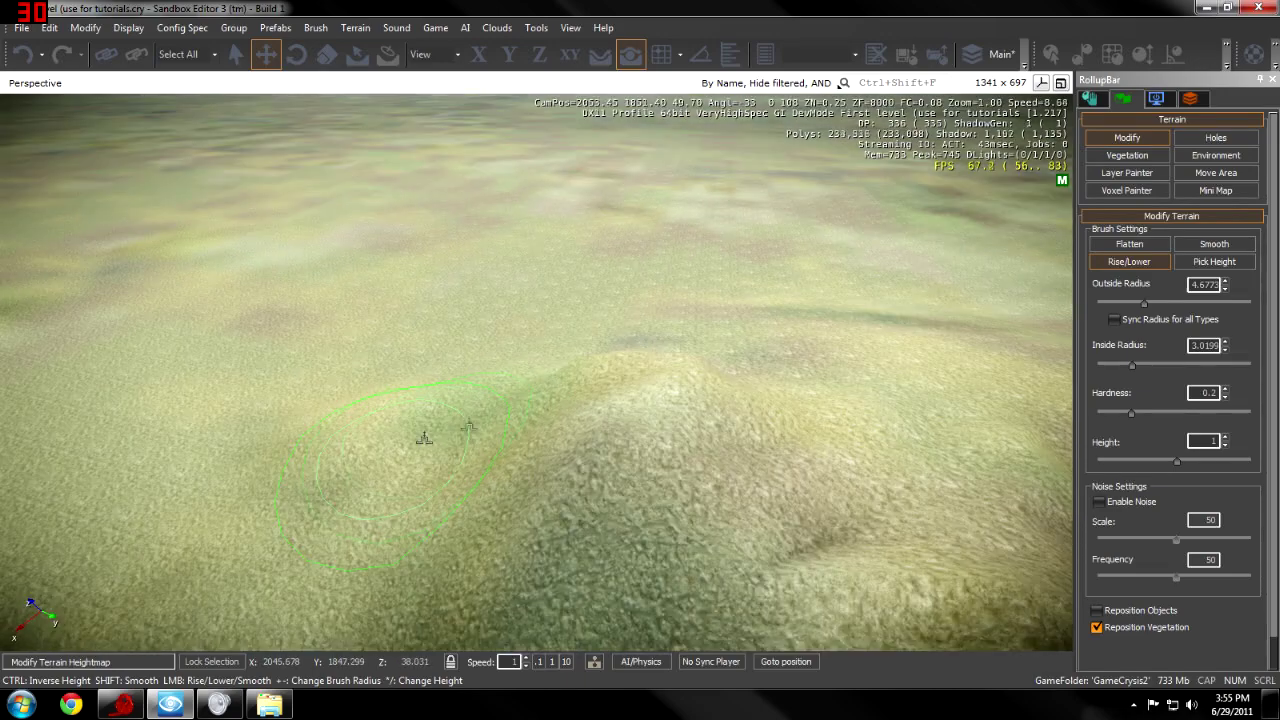
mouse_move(502, 384)
left_mouse_down()
mouse_move(517, 337)
mouse_move(371, 354)
mouse_move(263, 394)
left_mouse_up()
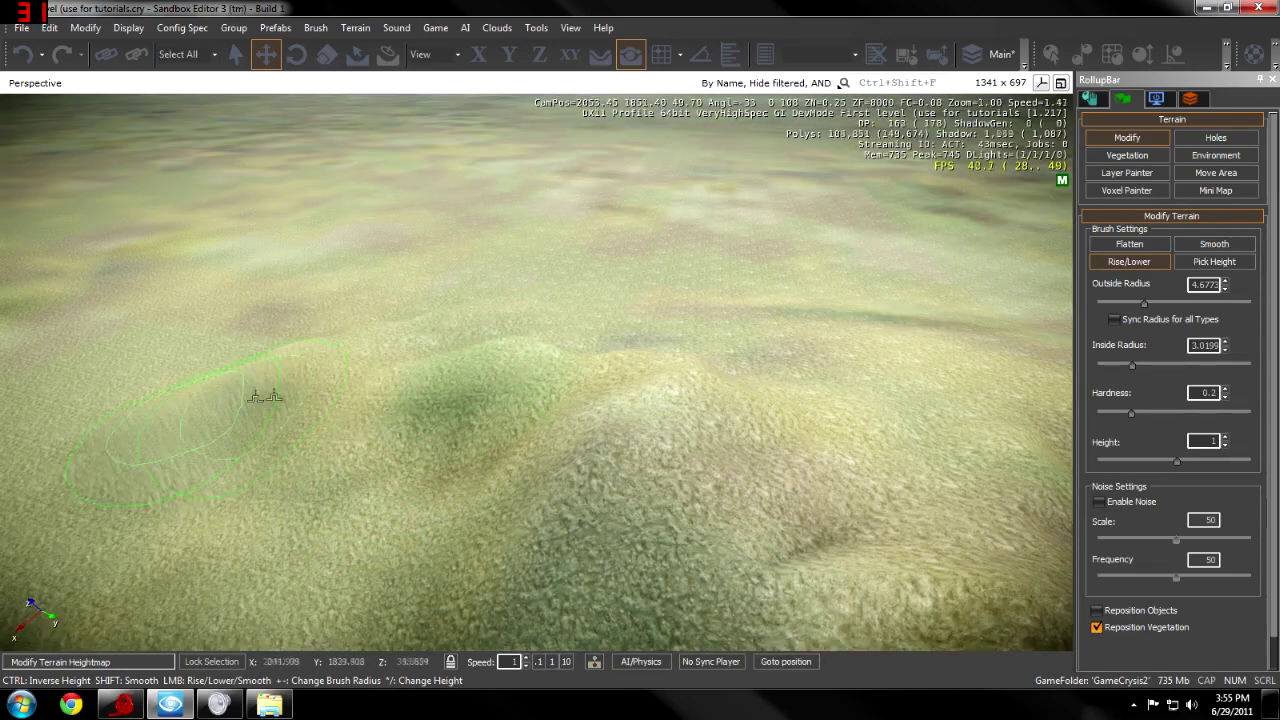
Step: Smooth the new hills and the nearby jagged bumps using the Smooth brush with an outside radius of about 8.91
key("s")
key("a")
right_click_drag(263, 394, 275, 396)
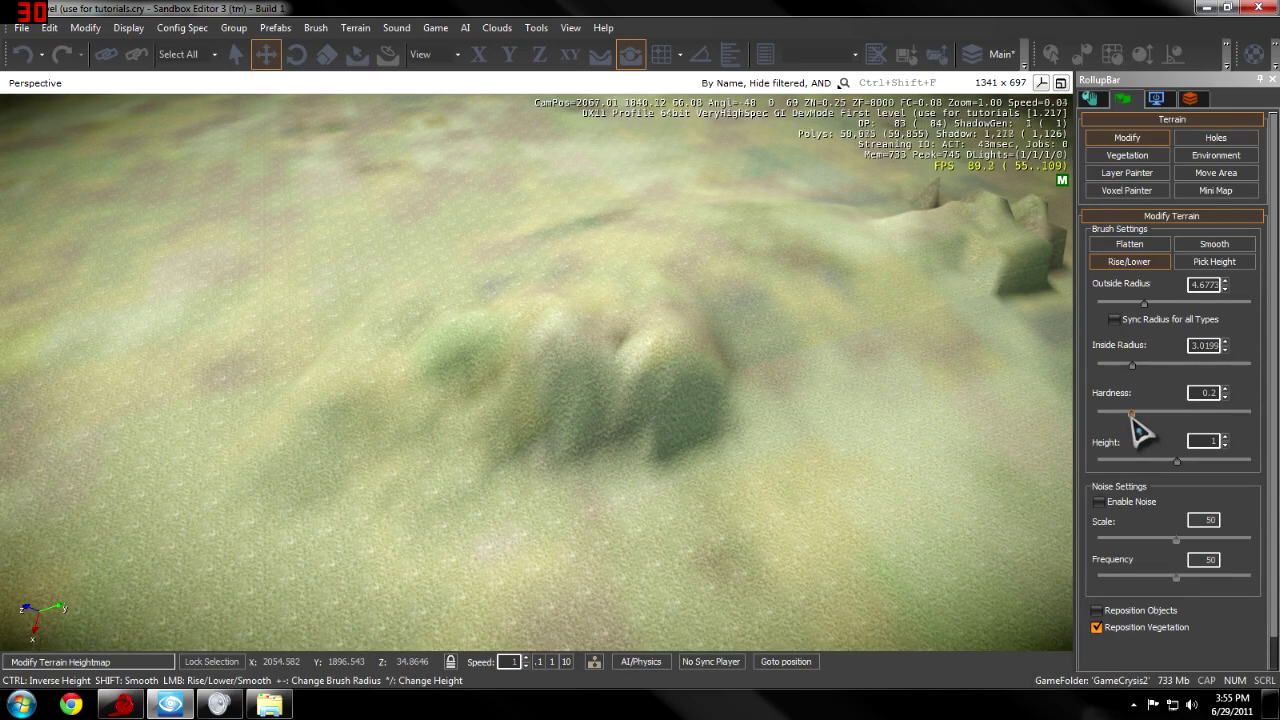
left_click(1214, 244)
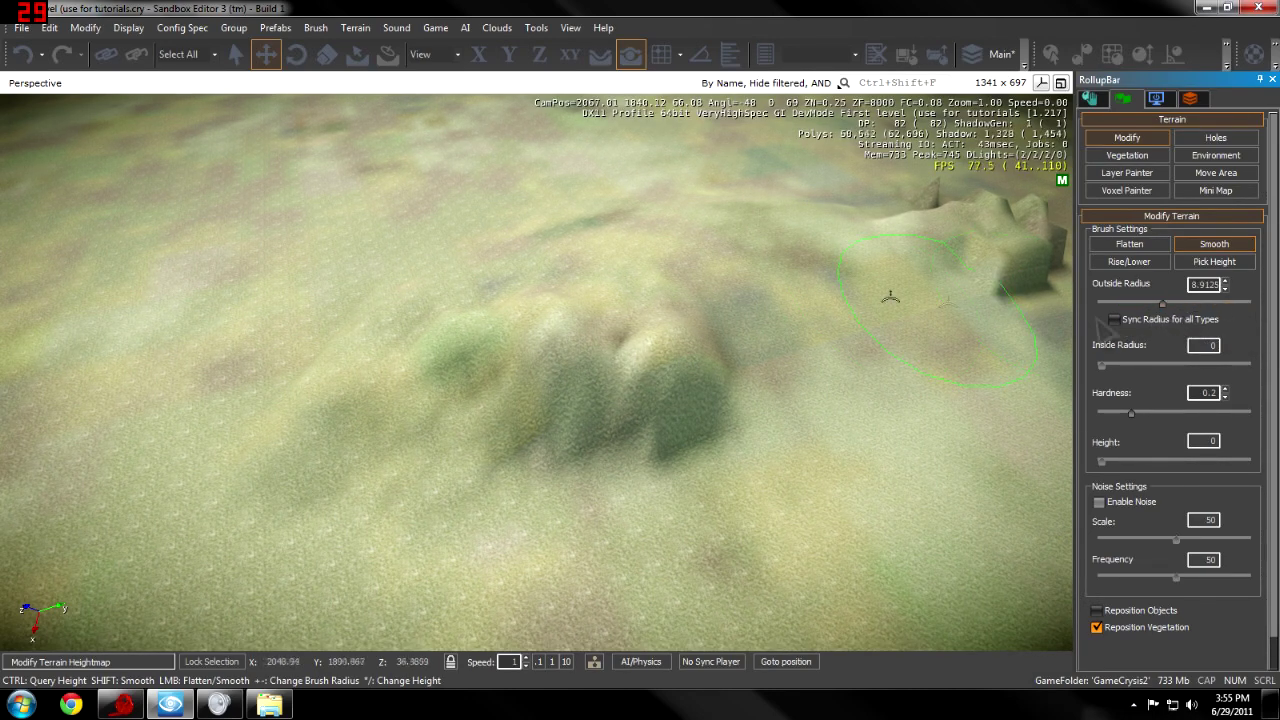
left_click_drag(643, 342, 609, 342)
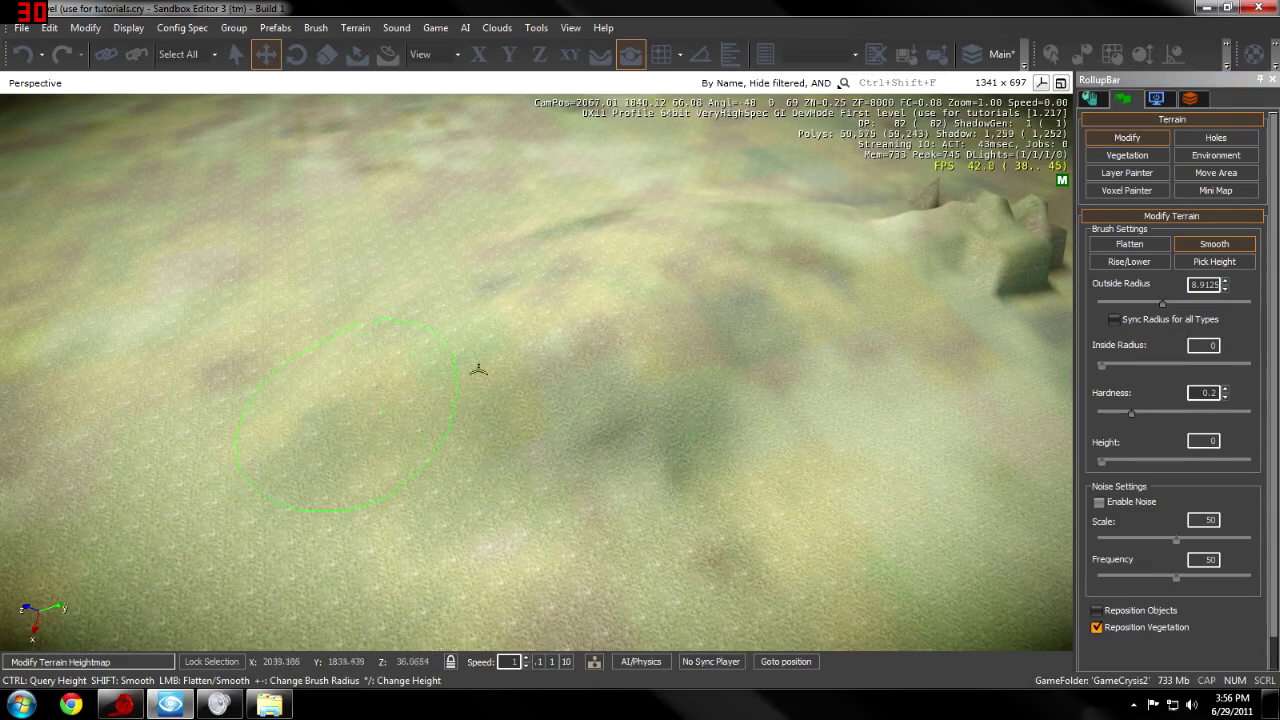
key("d")
mouse_move(479, 369)
right_mouse_down()
mouse_move(420, 363)
mouse_move(424, 352)
right_mouse_up()
mouse_move(684, 378)
left_mouse_down()
mouse_move(737, 357)
mouse_move(727, 347)
left_mouse_up()
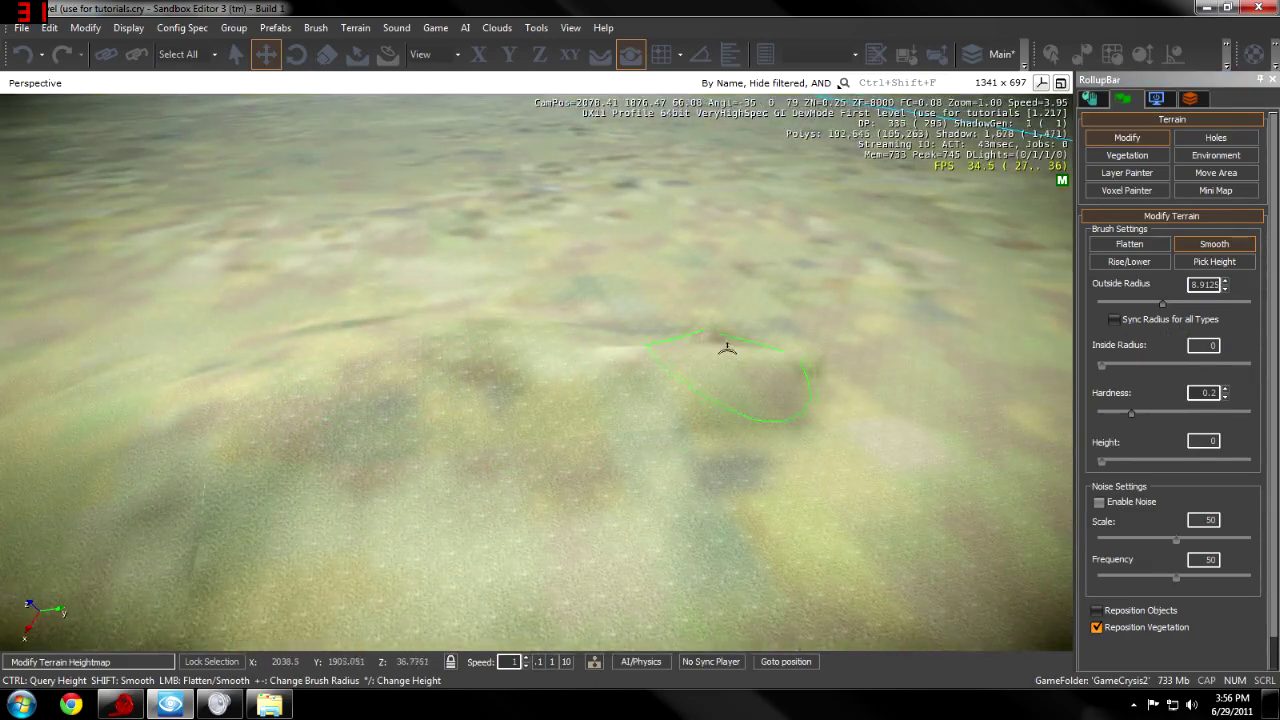
Step: Return to the Rise/Lower brush and use its temporary smoothing mode on the ground beside the softened hills
right_click_drag(578, 381, 553, 381)
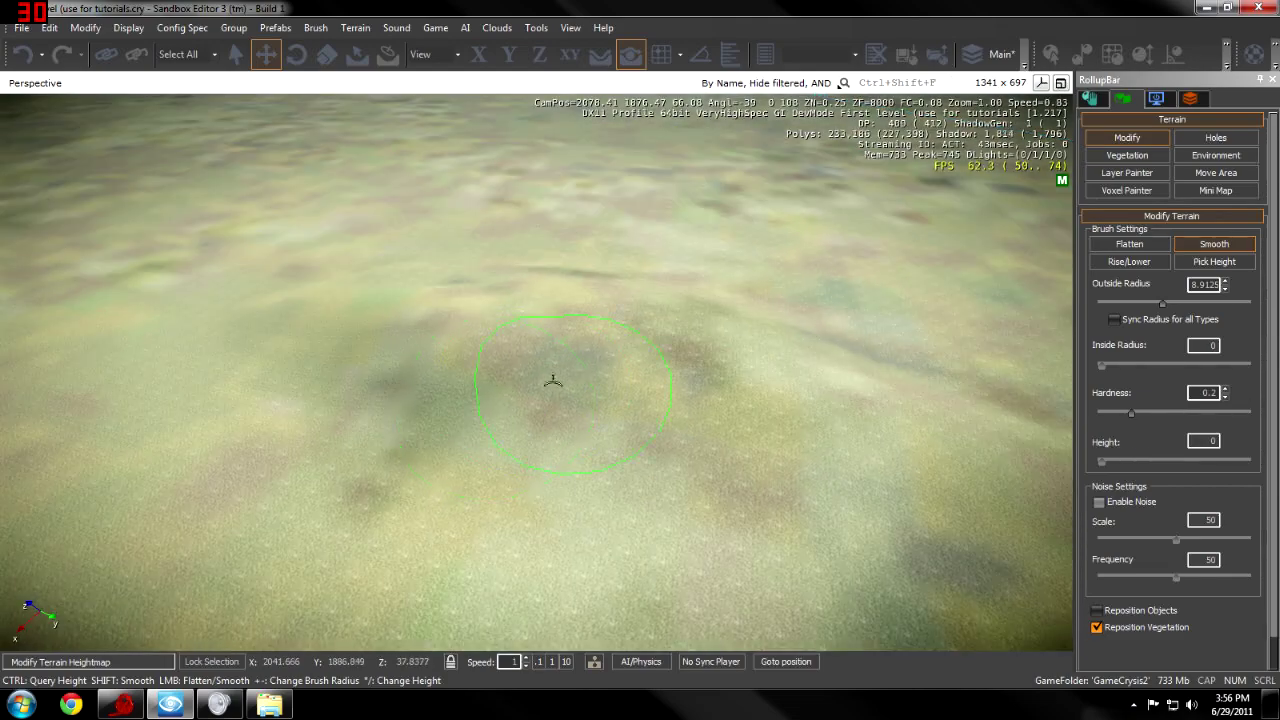
key("a")
right_click_drag(474, 393, 468, 392)
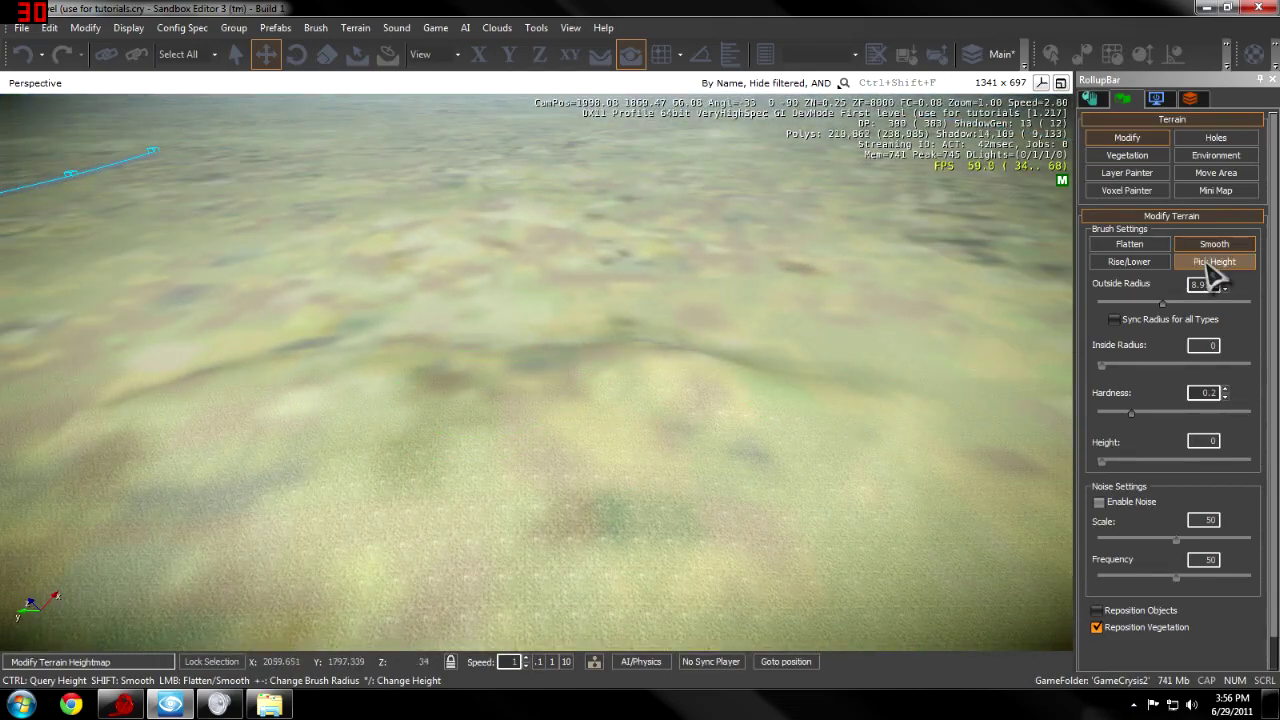
key("d")
right_click_drag(710, 365, 709, 366)
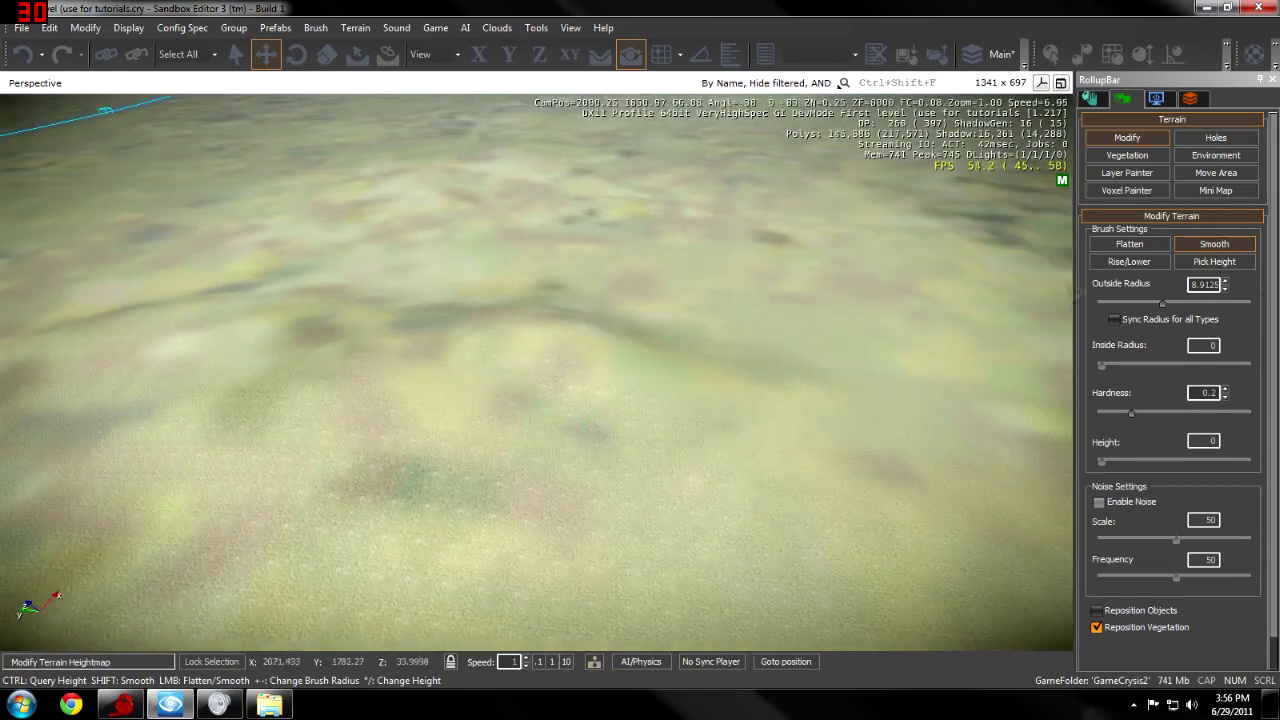
left_click(1125, 267)
right_click_drag(916, 342, 917, 340)
key("d")
key("shift")
key("shift")
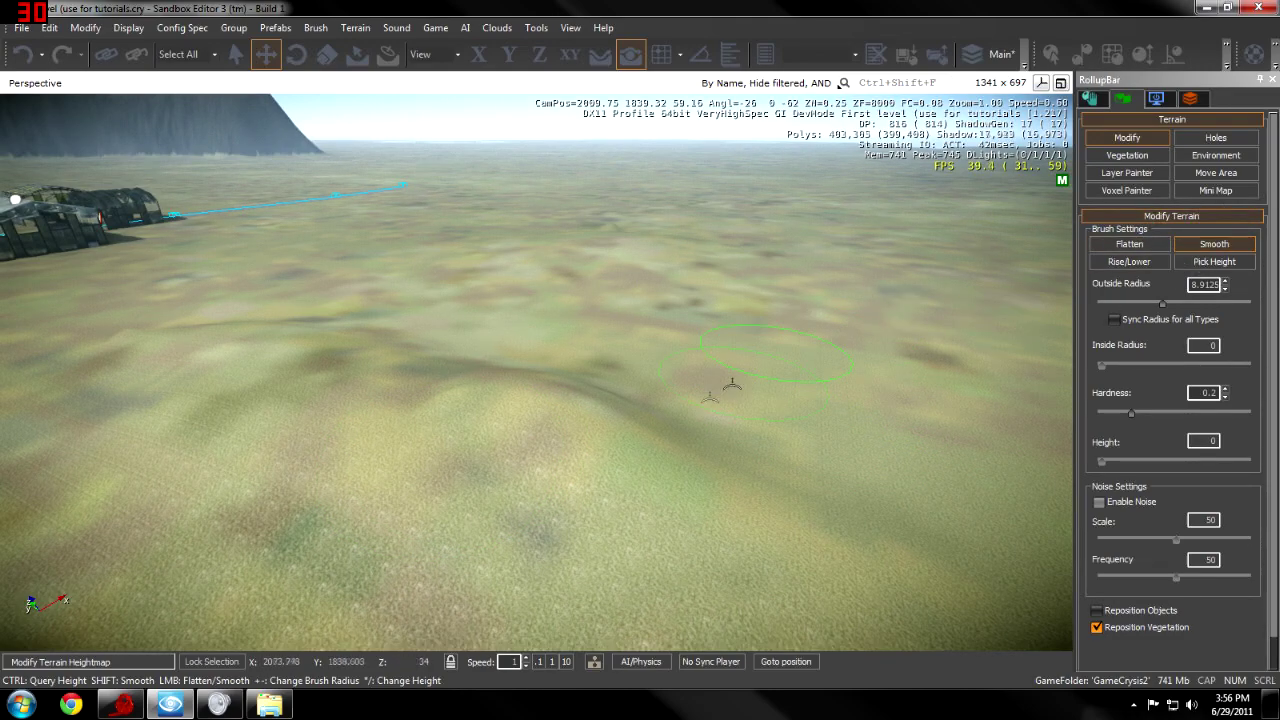
key("shift")
key("d")
mouse_move(625, 427)
right_mouse_down()
mouse_move(606, 430)
mouse_move(625, 426)
right_mouse_up()
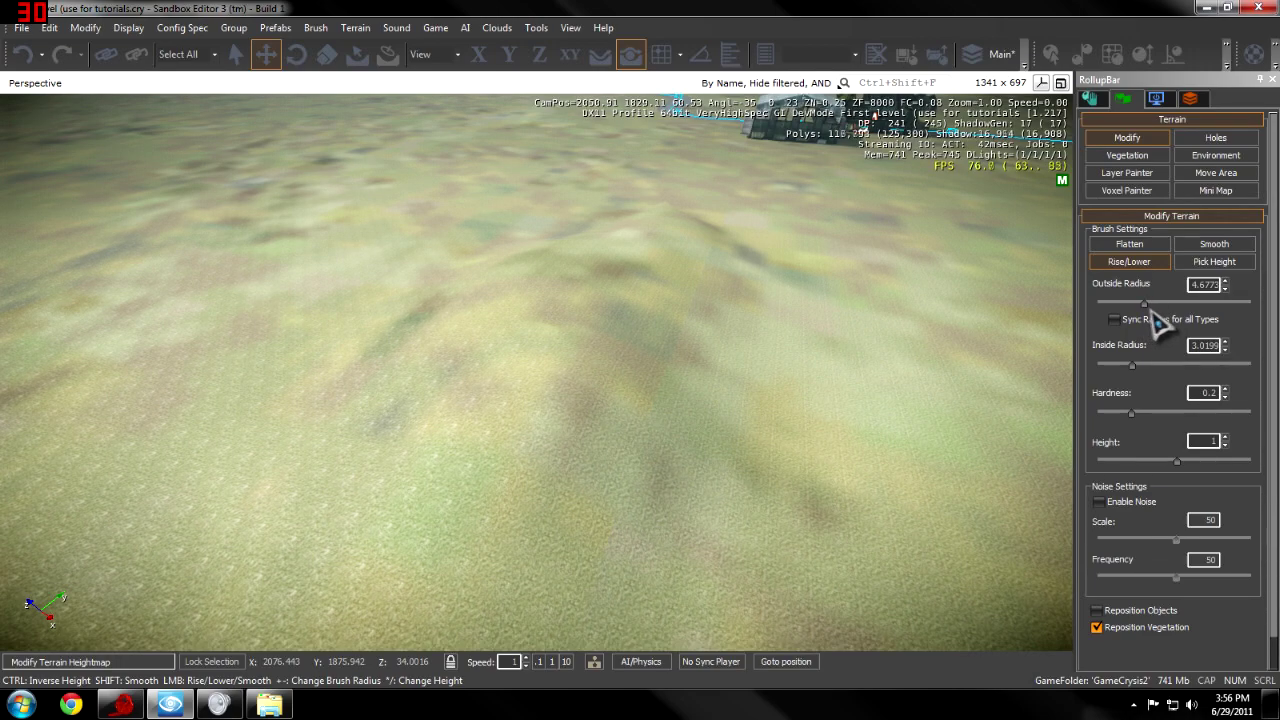
Step: Set the Rise/Lower outside radius to about 11.22, raise a broad rounded hill, and smooth it with the temporary smoothing mode
left_click_drag(1148, 307, 1160, 312)
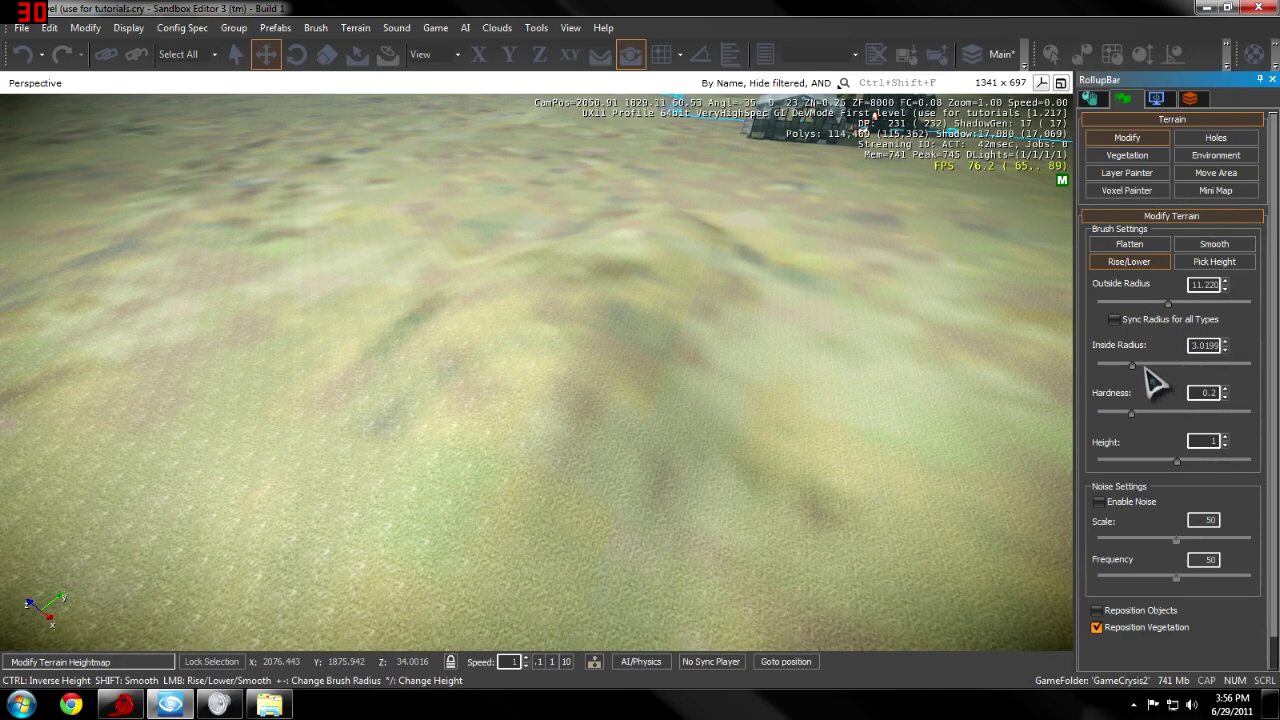
right_click_drag(888, 291, 889, 292)
key("s")
left_click_drag(808, 315, 814, 313)
key("w")
mouse_move(814, 314)
right_mouse_down()
mouse_move(825, 312)
mouse_move(808, 318)
right_mouse_up()
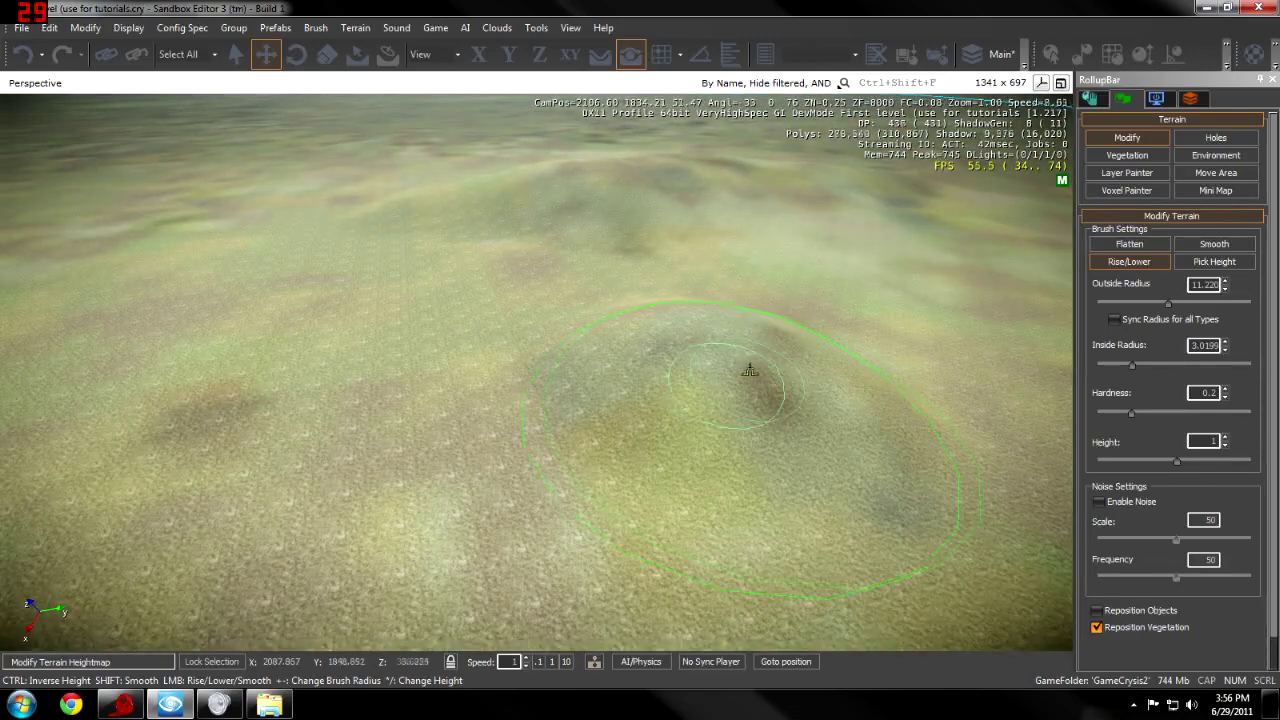
key("shift")
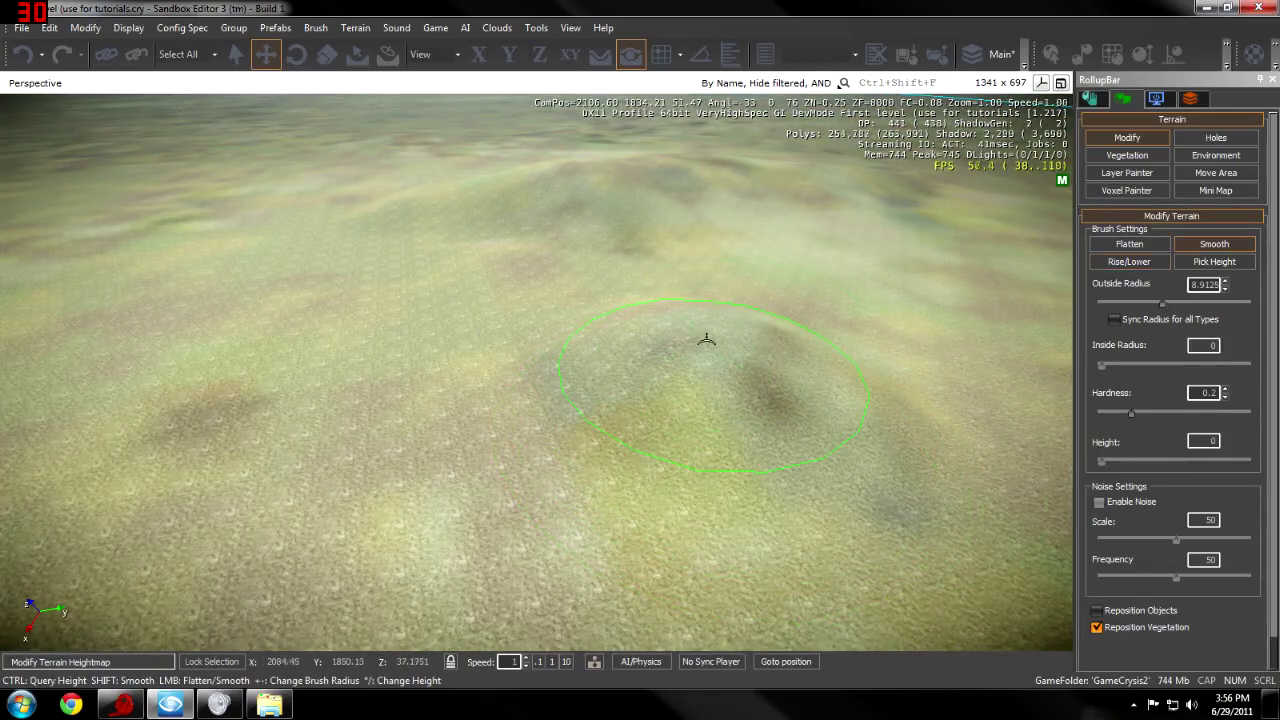
mouse_move(705, 347)
right_mouse_down()
mouse_move(697, 334)
mouse_move(728, 335)
mouse_move(686, 354)
right_mouse_up()
Step: Set the Flatten brush height to 69 and paint a short stroke that pulls up a tall, thin rock wall
left_click(1129, 244)
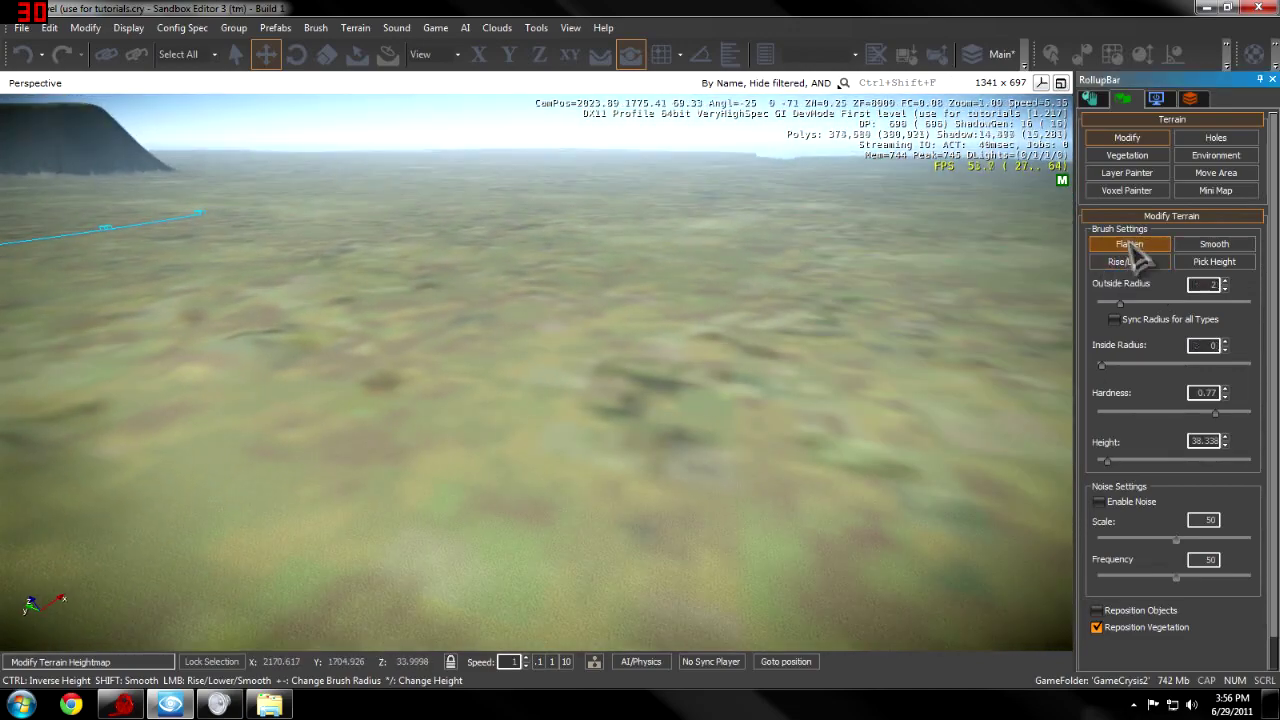
right_click_drag(911, 403, 905, 406)
key("d")
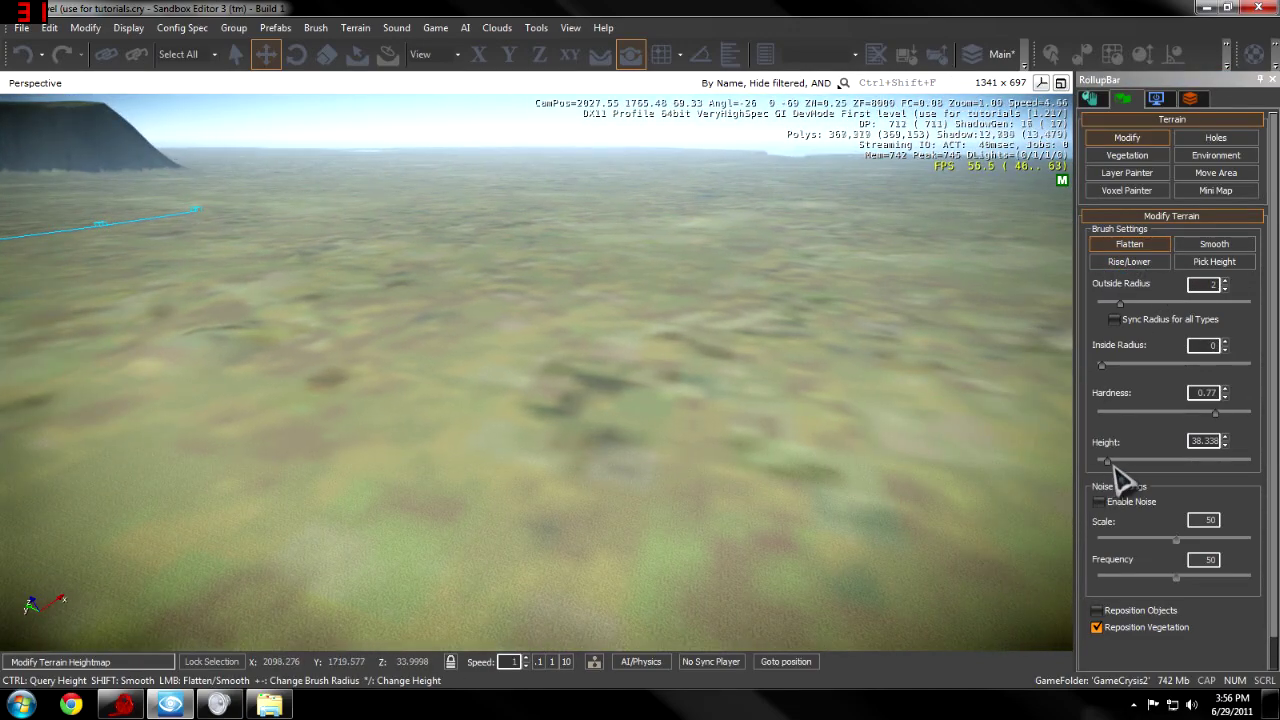
left_click(1114, 462)
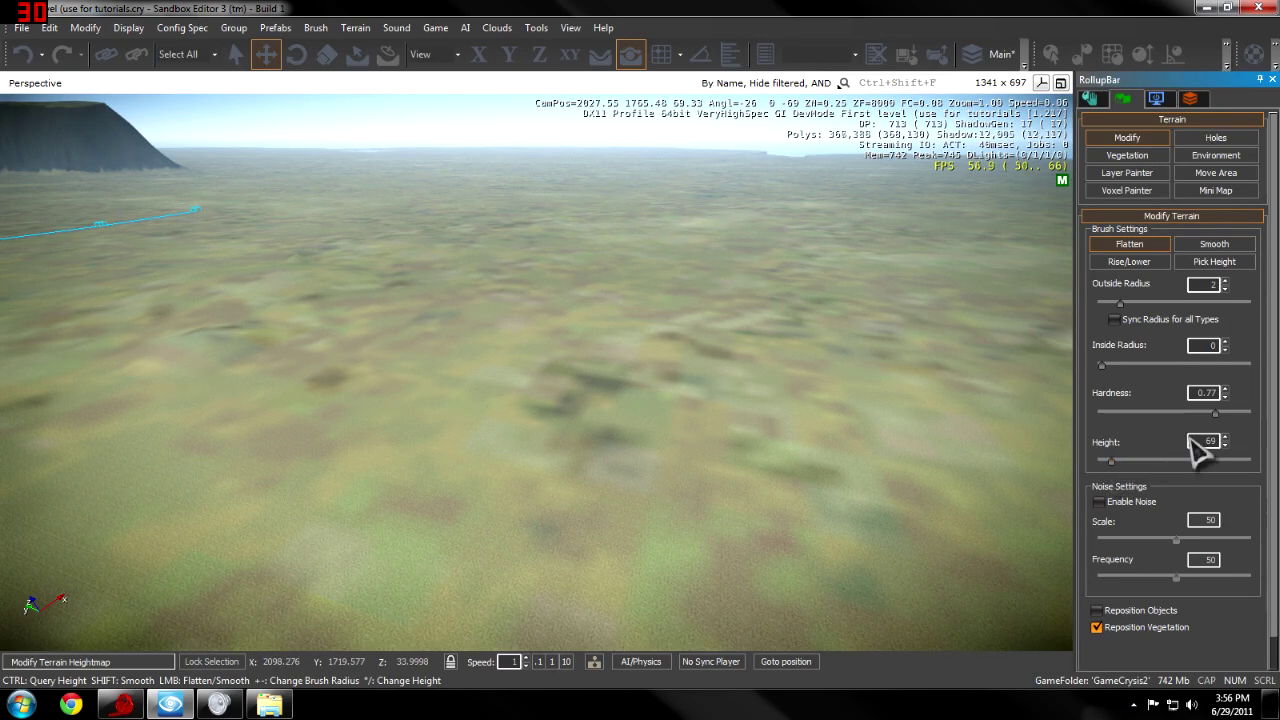
mouse_move(866, 450)
left_mouse_down()
mouse_move(805, 443)
mouse_move(820, 450)
left_mouse_up()
Step: Enlarge the Flatten brush to an inside and outside radius of about 8.32
left_click(1110, 366)
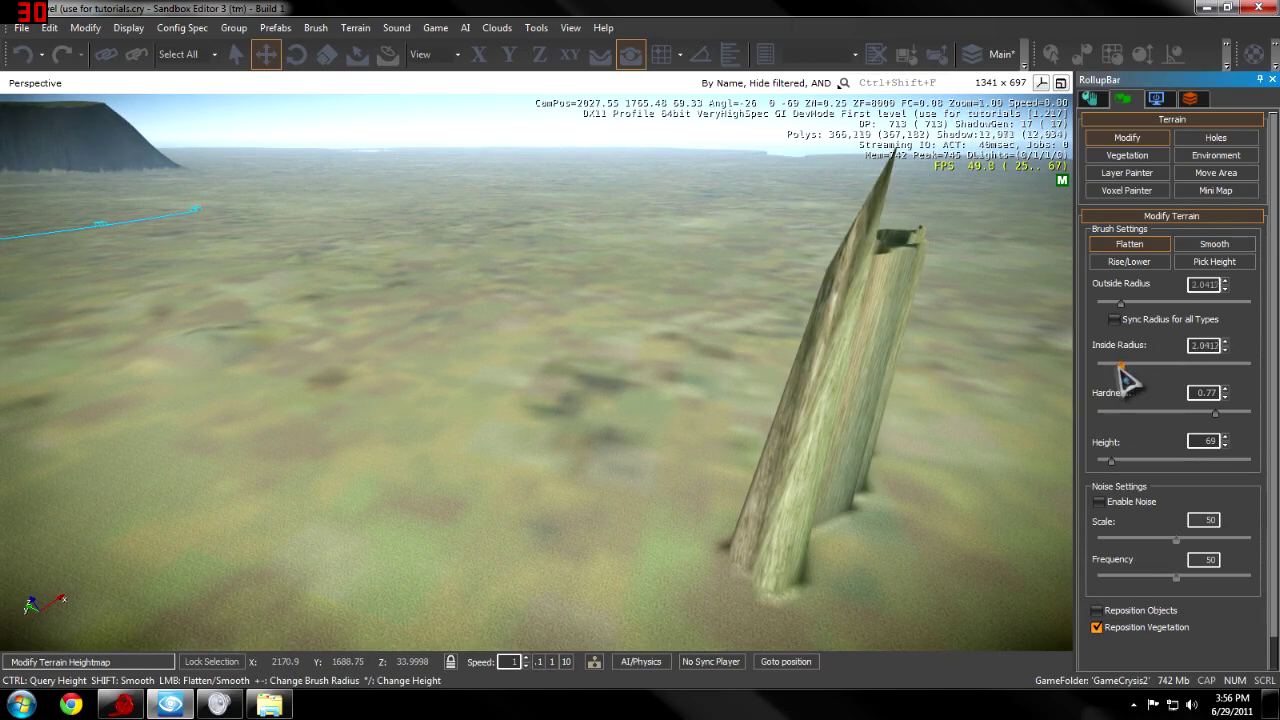
left_click_drag(1133, 368, 1134, 368)
mouse_move(966, 380)
right_mouse_down()
mouse_move(969, 395)
mouse_move(977, 387)
right_mouse_up()
key("s")
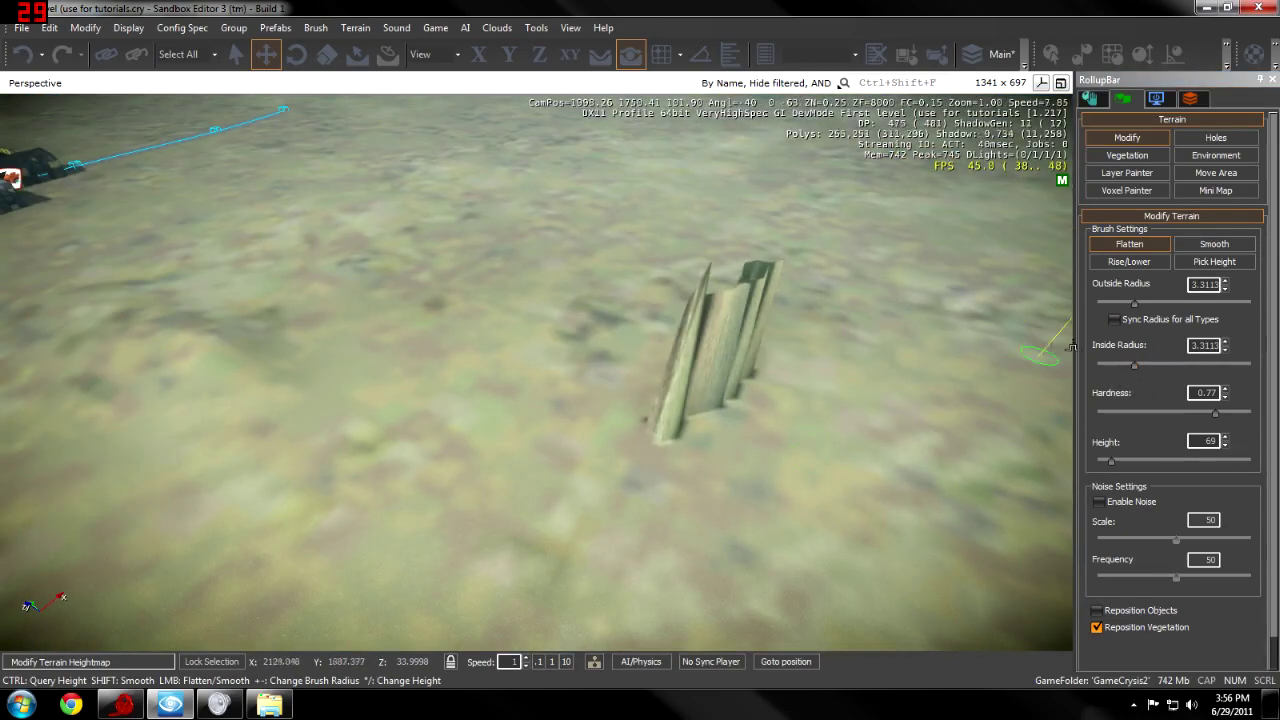
left_click_drag(1137, 367, 1162, 366)
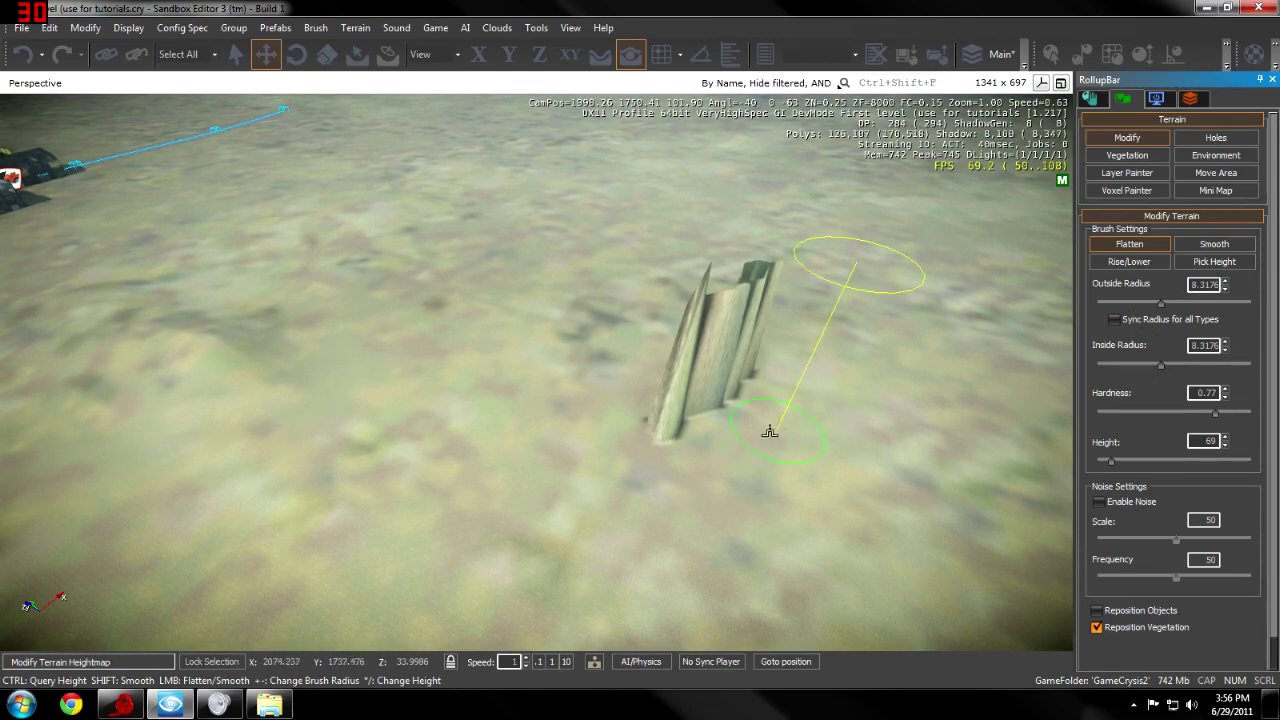
Step: Paint a large flat-topped plateau with steep cliffs at height 69, extending outward from the thin rock wall
mouse_move(771, 428)
left_mouse_down()
mouse_move(781, 320)
mouse_move(737, 323)
mouse_move(691, 286)
mouse_move(706, 289)
mouse_move(672, 220)
mouse_move(694, 170)
mouse_move(826, 337)
mouse_move(834, 380)
mouse_move(903, 323)
mouse_move(840, 280)
mouse_move(876, 218)
mouse_move(826, 192)
left_mouse_up()
key("d")
right_click_drag(761, 178, 757, 178)
mouse_move(775, 245)
left_mouse_down()
mouse_move(700, 243)
mouse_move(889, 258)
left_mouse_up()
key("d")
mouse_move(731, 286)
right_mouse_down()
mouse_move(762, 278)
mouse_move(751, 277)
right_mouse_up()
key("w")
Step: Raise the ground along the foot of the plateau's near cliff wall with the Rise/Lower brush at hardness 0.2
left_click(1129, 261)
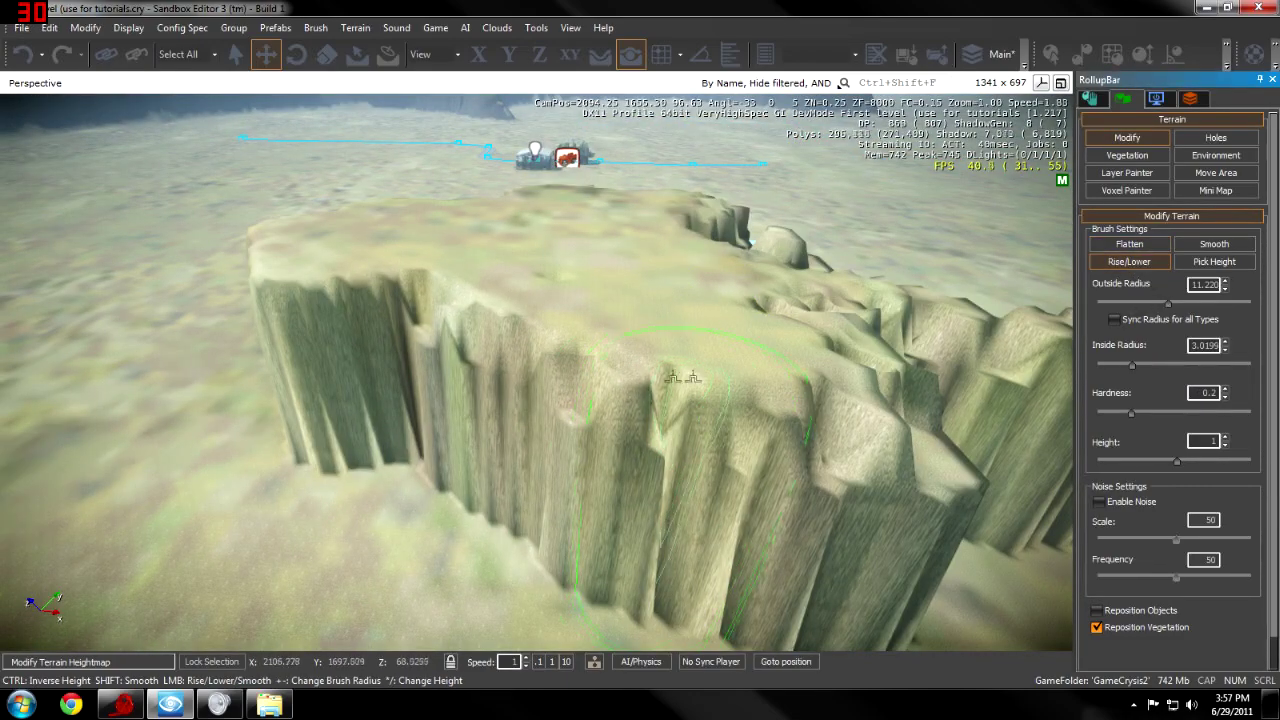
mouse_move(366, 455)
left_mouse_down()
mouse_move(372, 472)
mouse_move(314, 491)
mouse_move(458, 560)
left_mouse_up()
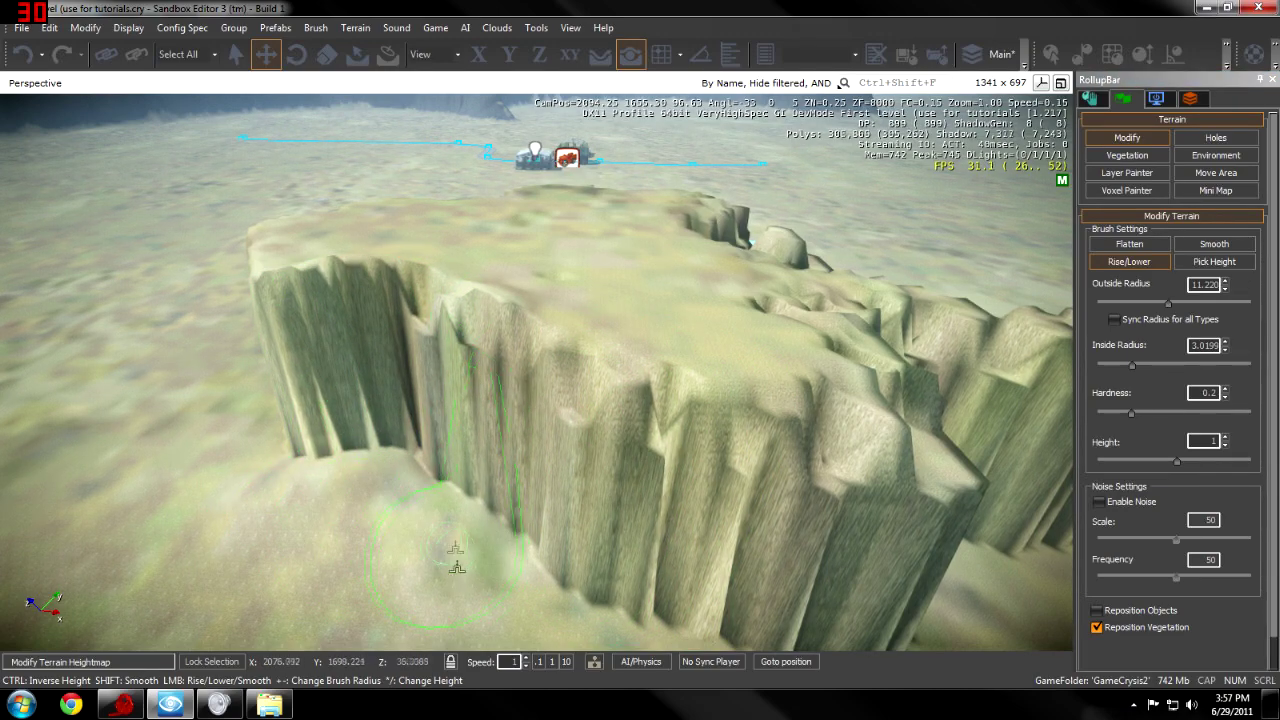
key("a")
right_click_drag(512, 562, 524, 562)
mouse_move(524, 562)
left_mouse_down()
mouse_move(430, 531)
mouse_move(535, 540)
left_mouse_up()
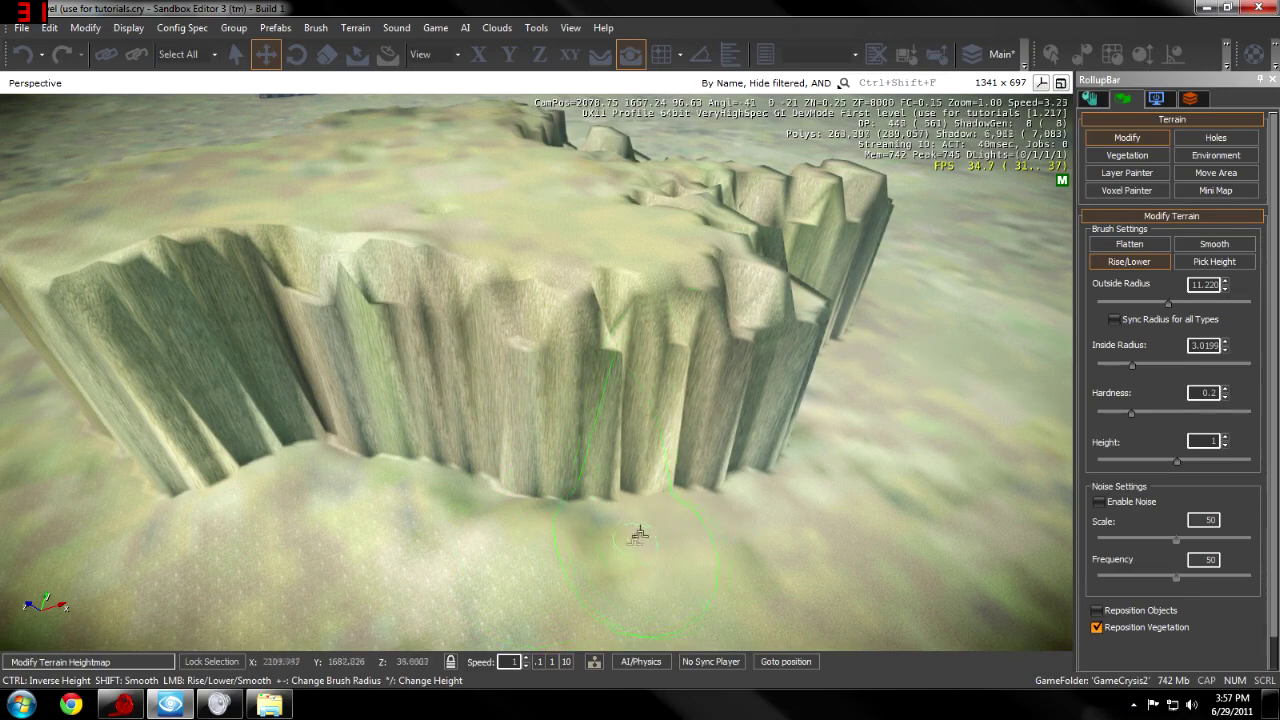
Step: Continue the raised ground along the cliff base and around the plateau's outer corner
mouse_move(638, 537)
left_mouse_down()
mouse_move(811, 514)
mouse_move(866, 482)
left_mouse_up()
key("d")
right_click_drag(866, 482, 637, 489)
key("w")
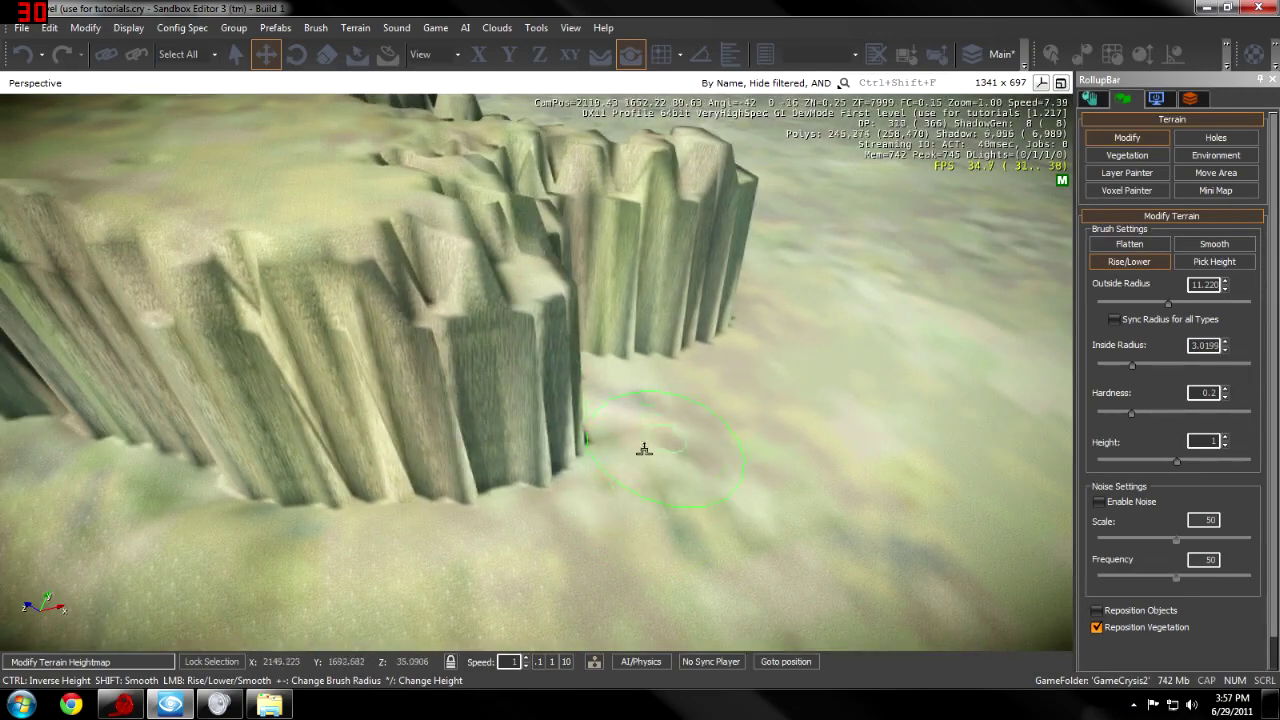
mouse_move(671, 473)
left_mouse_down()
mouse_move(528, 534)
mouse_move(630, 540)
left_mouse_up()
key("d")
key("s")
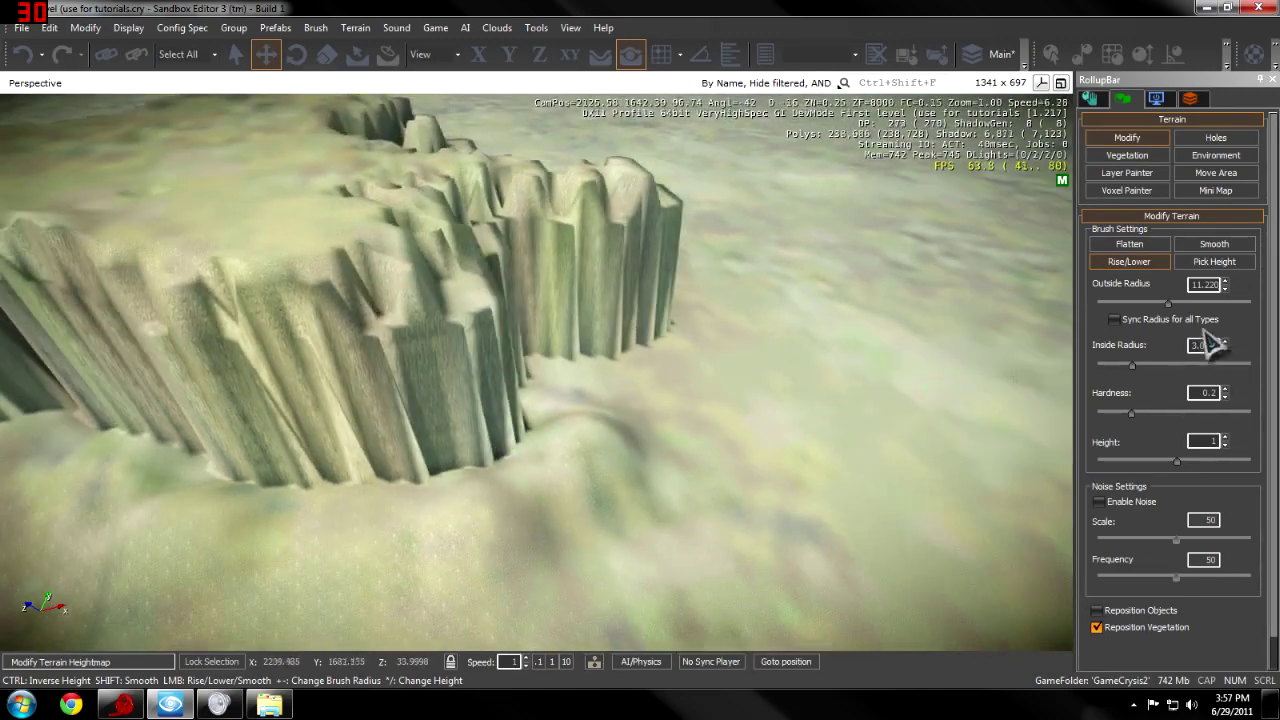
Step: Set the Rise/Lower hardness to 0.46 and build up the mound at the foot of the plateau's corner
left_click_drag(1131, 414, 1149, 418)
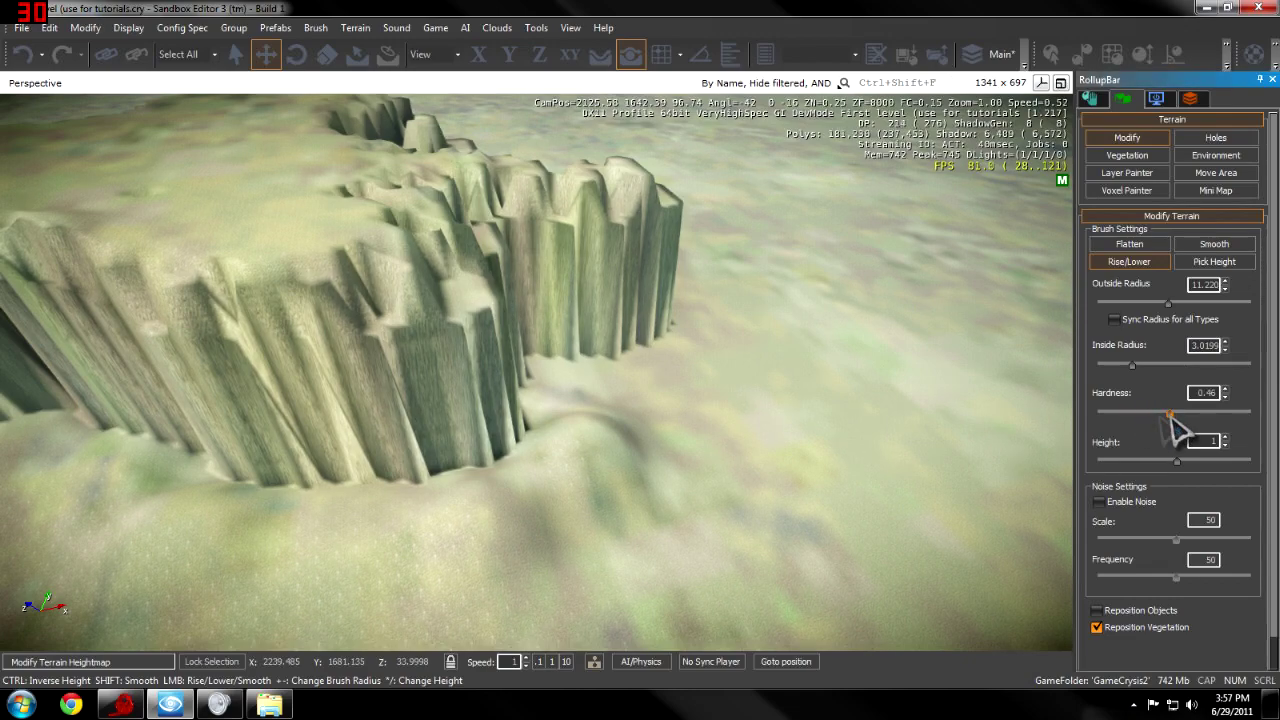
key("d")
right_click_drag(850, 395, 690, 405)
left_click_drag(609, 350, 564, 486)
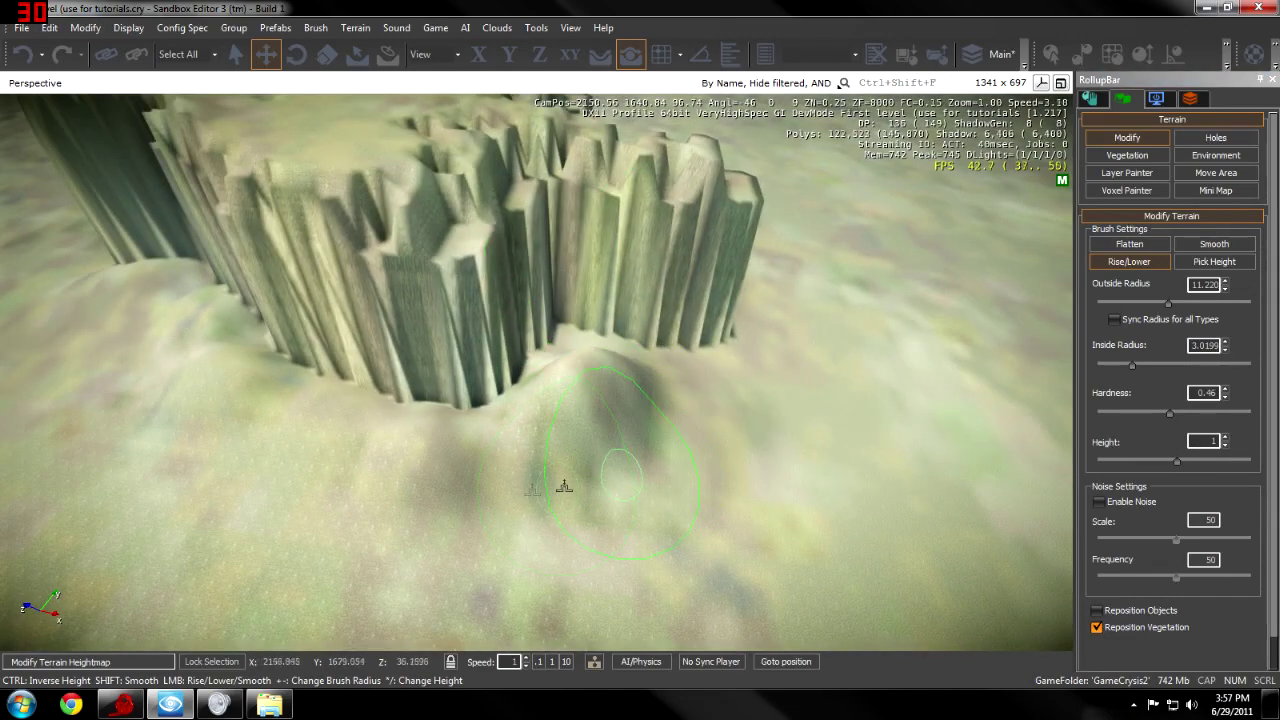
Step: Raise a stronger bank of earth along the long cliff base and around the plateau's rounded end
key("a")
key("a")
right_click_drag(337, 300, 346, 329)
key("a")
mouse_move(346, 329)
left_mouse_down()
mouse_move(157, 352)
mouse_move(90, 326)
left_mouse_up()
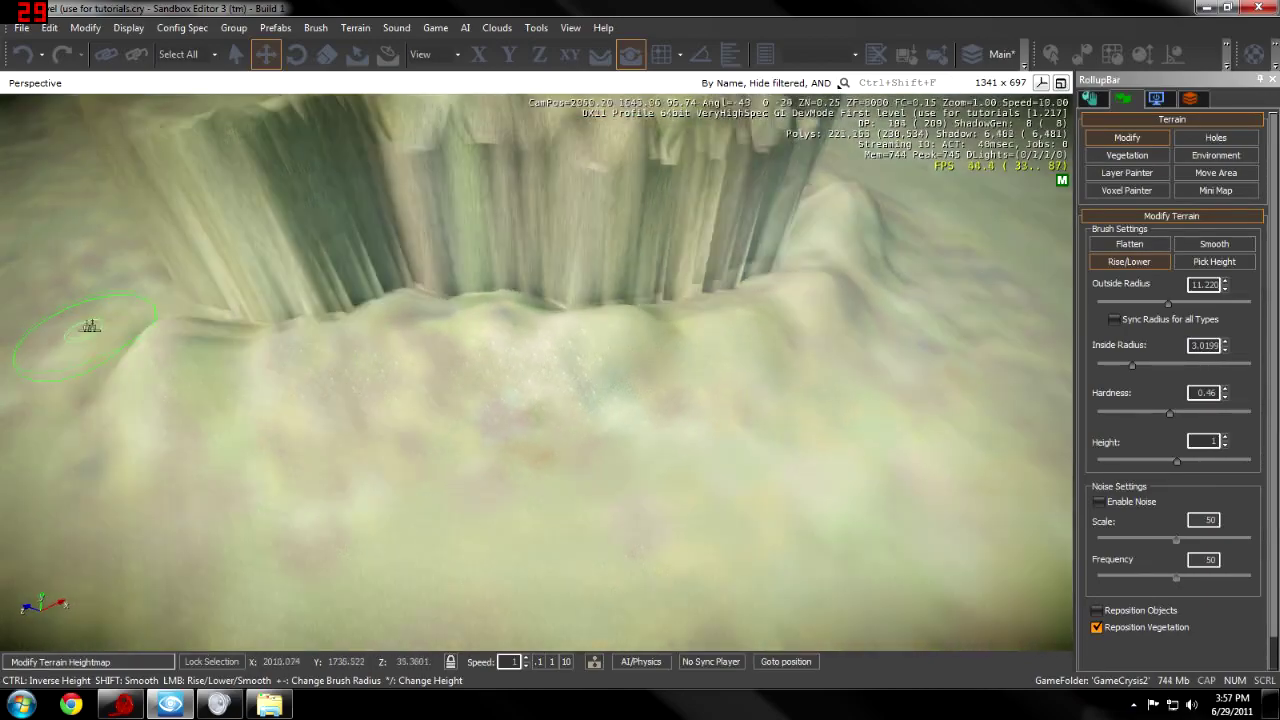
key("s")
right_click_drag(90, 326, 100, 337)
key("s")
mouse_move(354, 497)
left_mouse_down()
mouse_move(397, 497)
mouse_move(400, 429)
left_mouse_up()
key("a")
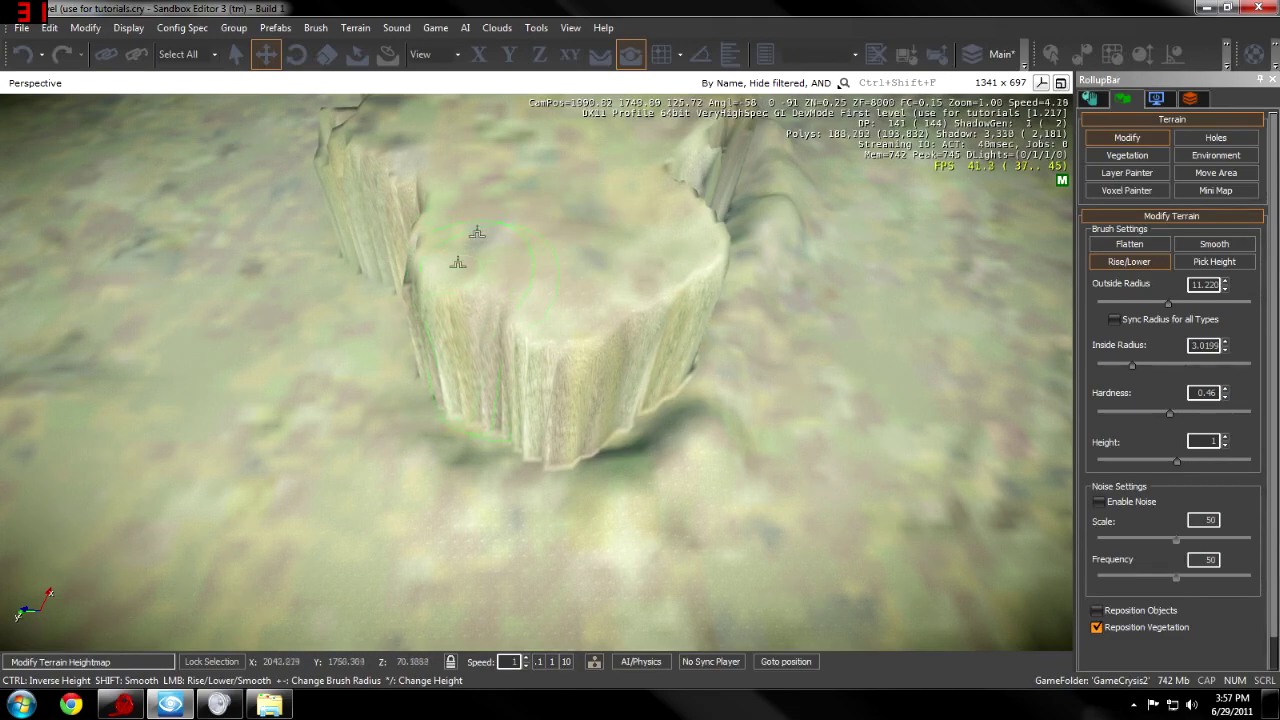
Step: Build up low mounds around the foot of the jagged cliffs on the plateau's far side
right_click_drag(477, 232, 627, 213)
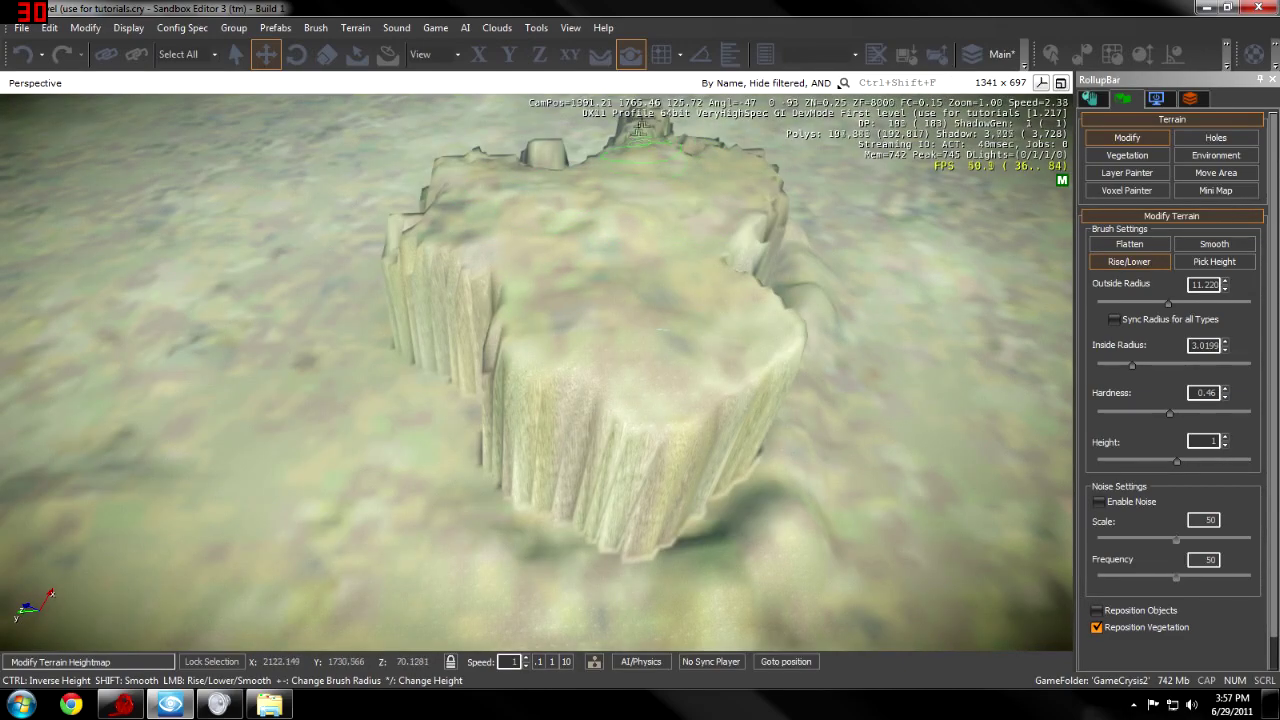
key("a")
right_click_drag(443, 400, 558, 450)
key("a")
right_click_drag(514, 294, 490, 357)
key("a")
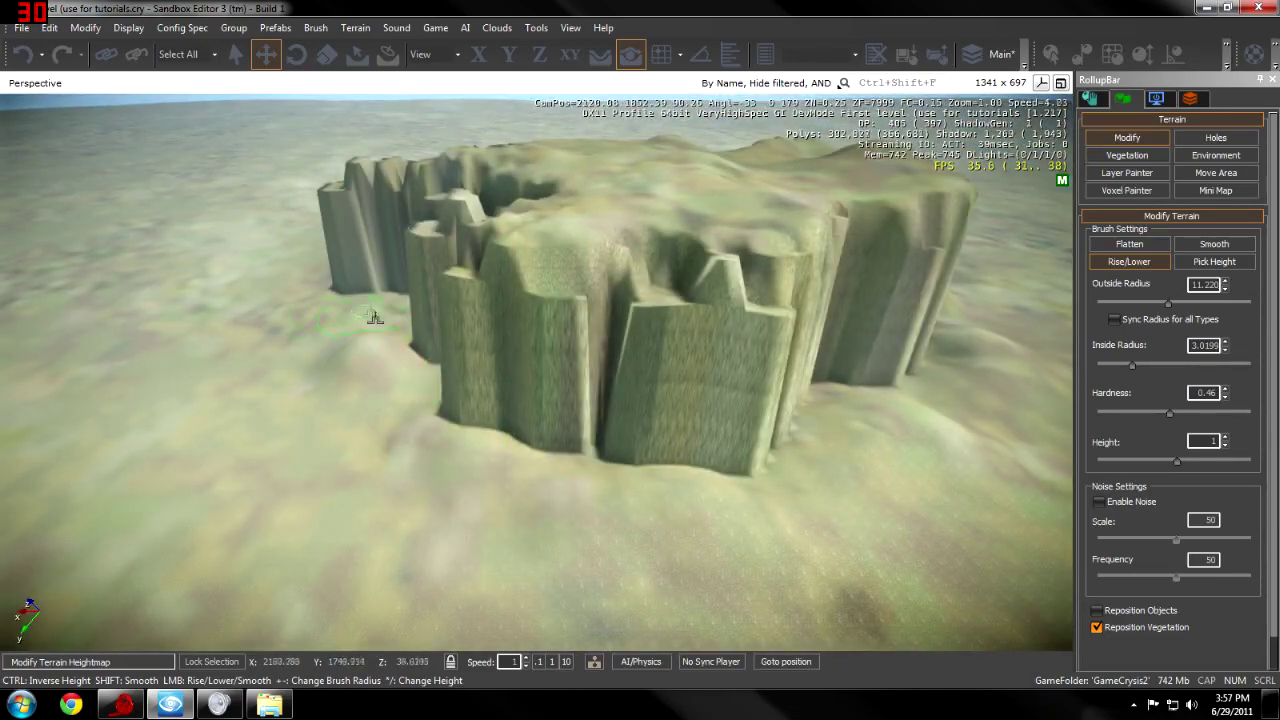
key("a")
right_click_drag(353, 402, 283, 446)
key("w")
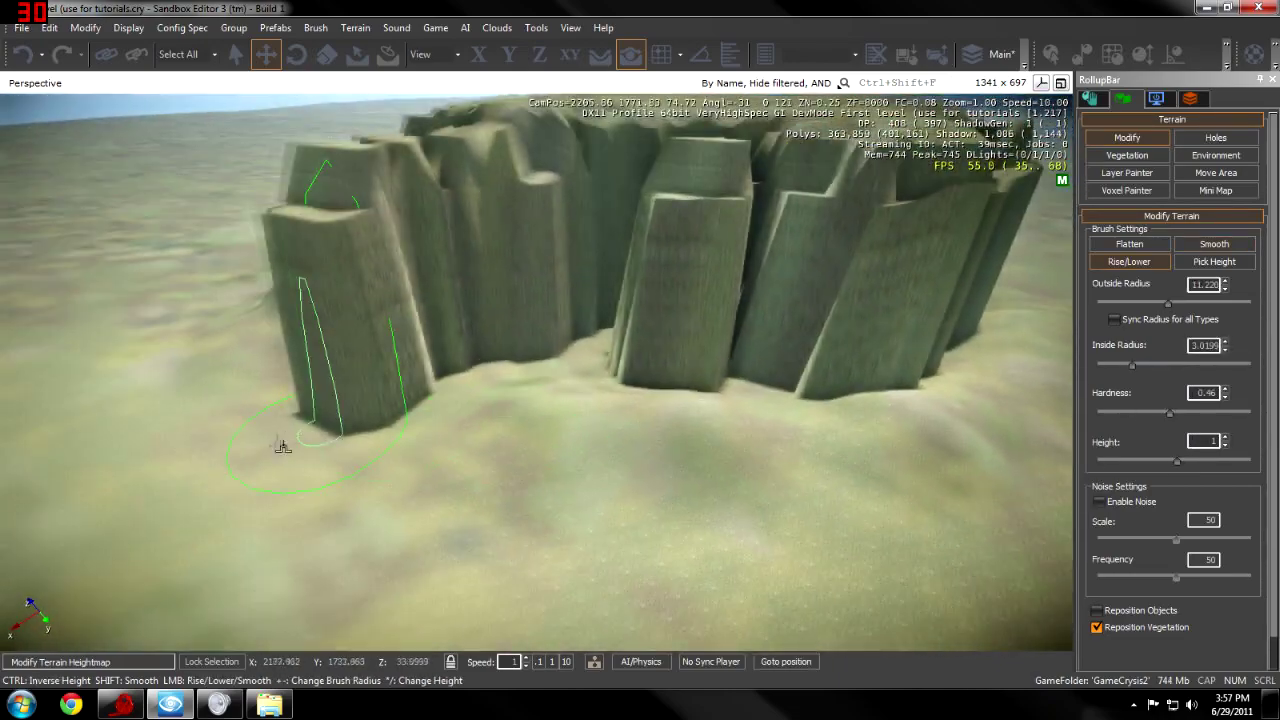
right_click_drag(363, 212, 349, 312)
key("s")
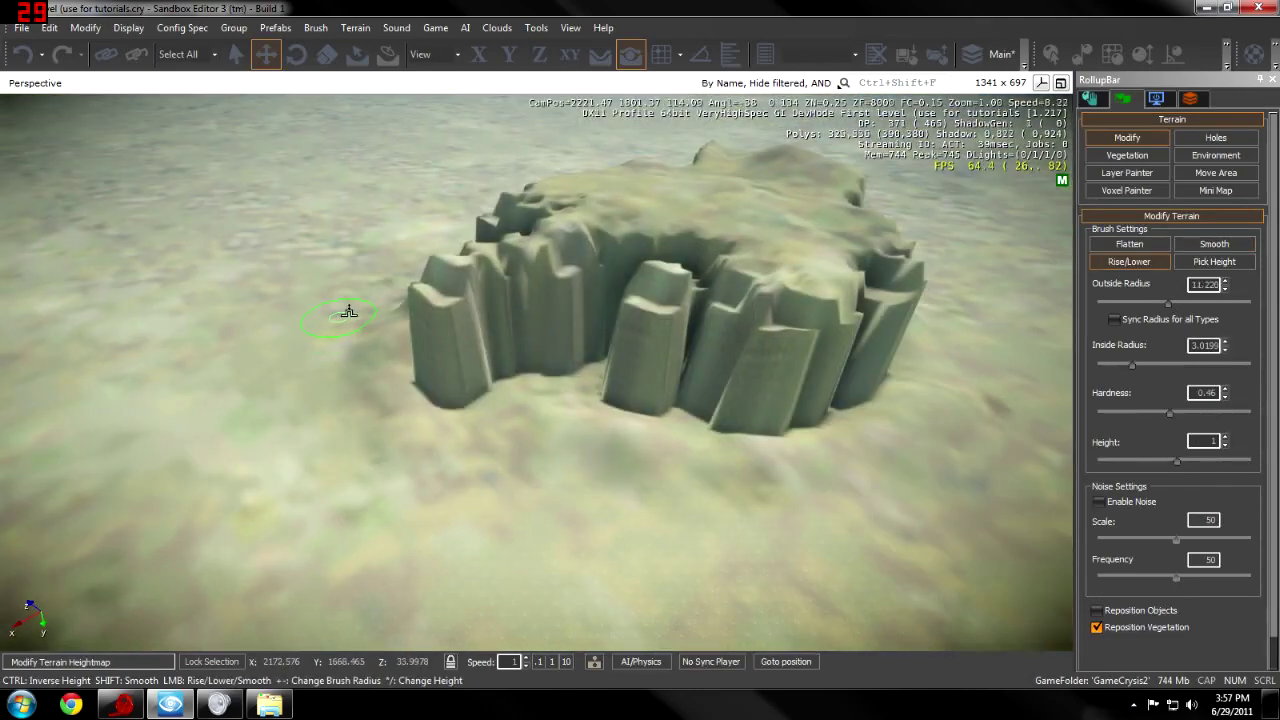
Step: Smooth the jagged rock columns on the plateau's far side with the Smooth brush at hardness 0.2
left_click(1218, 246)
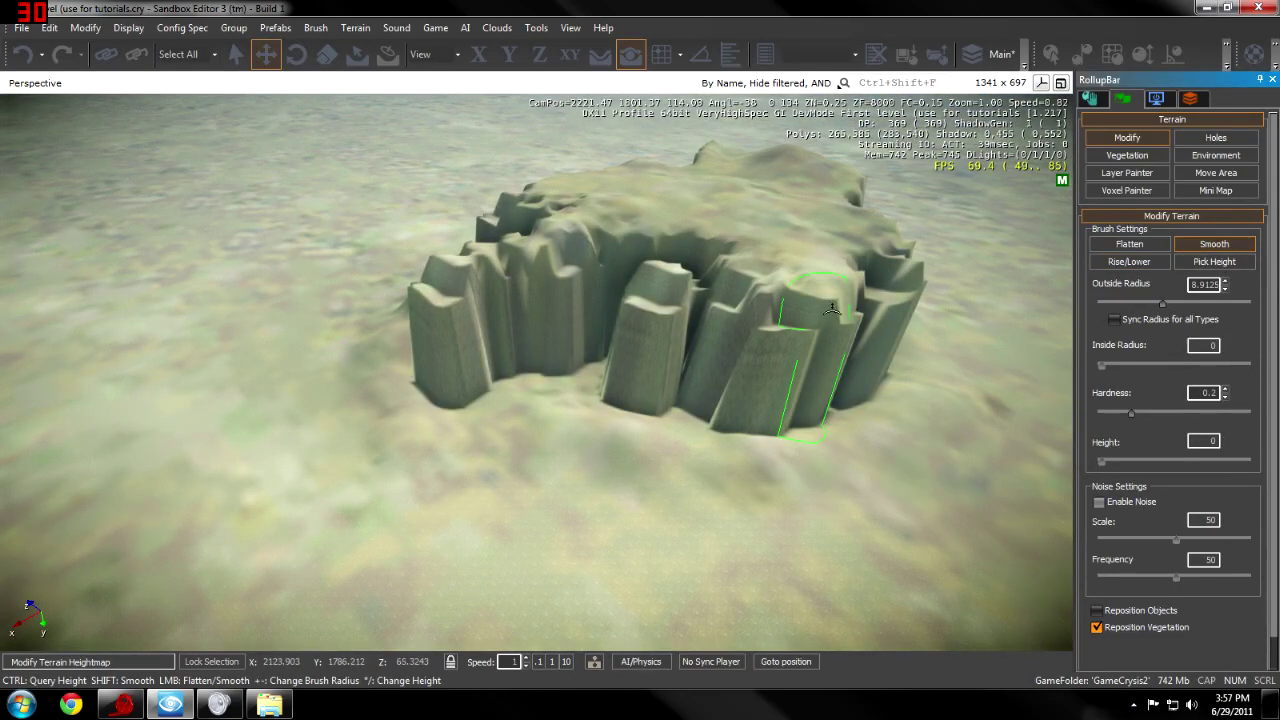
right_click_drag(860, 374, 917, 337)
key("w")
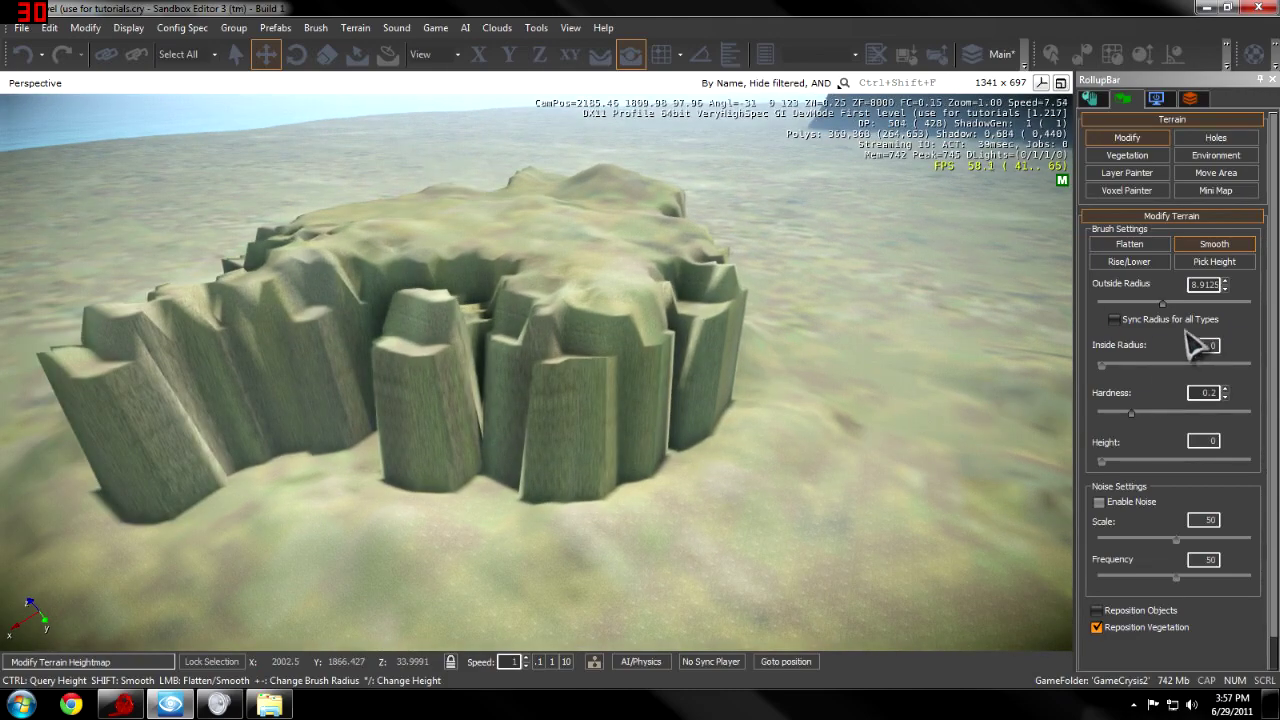
right_click_drag(833, 340, 762, 325)
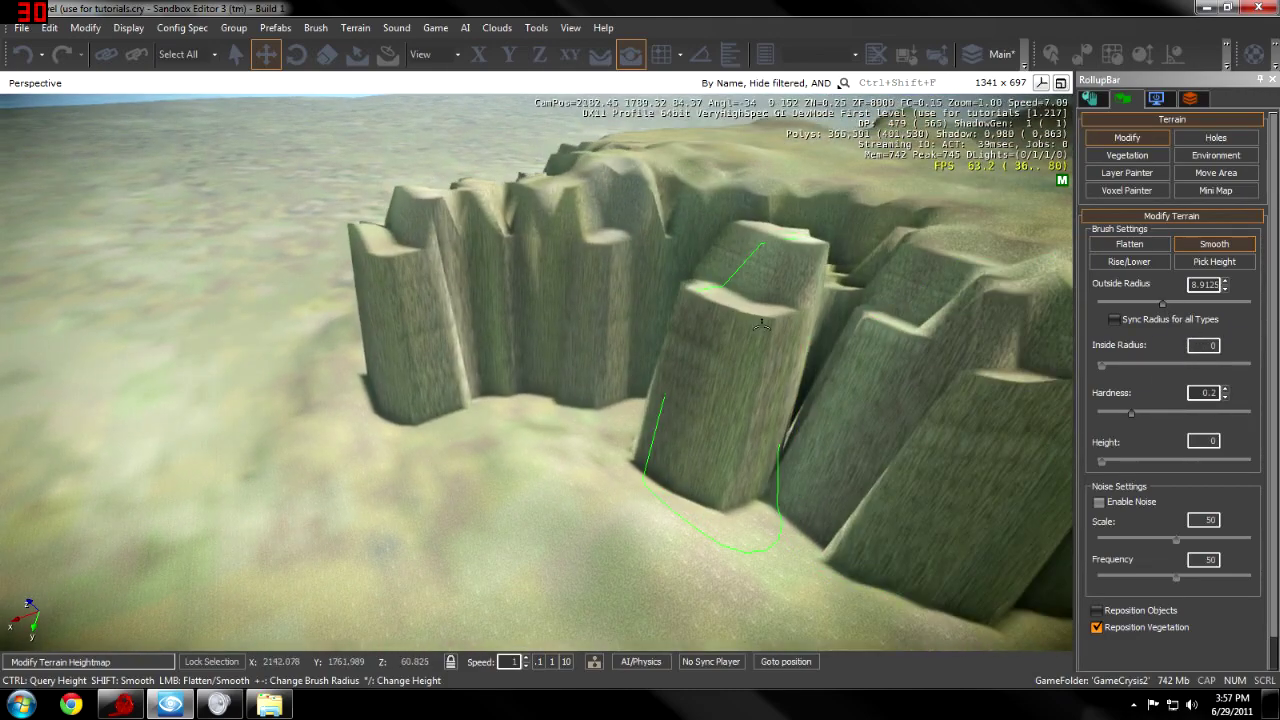
mouse_move(752, 318)
left_mouse_down()
mouse_move(742, 308)
mouse_move(786, 266)
mouse_move(822, 278)
left_mouse_up()
key("d")
mouse_move(930, 320)
left_mouse_down()
mouse_move(872, 300)
mouse_move(740, 386)
left_mouse_up()
right_click_drag(740, 386, 831, 400)
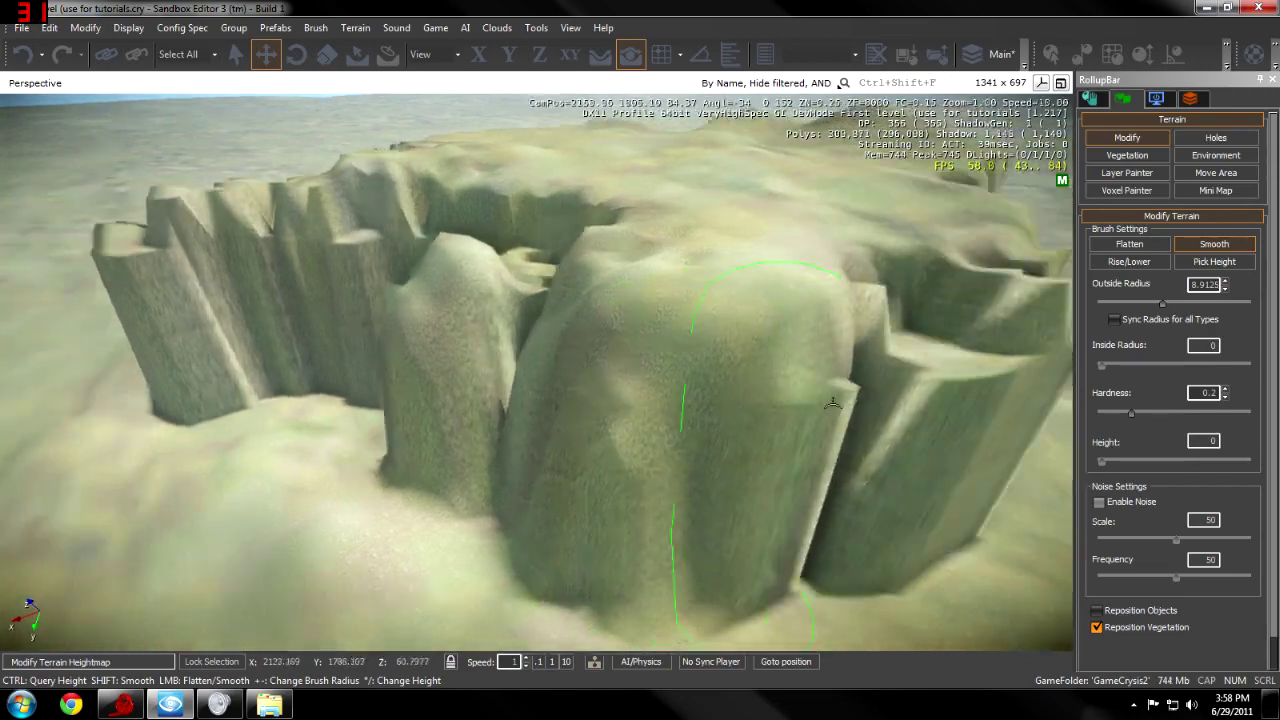
key("d")
mouse_move(629, 328)
left_mouse_down()
mouse_move(618, 368)
mouse_move(514, 440)
mouse_move(484, 430)
mouse_move(606, 352)
left_mouse_up()
Step: Set the Smooth brush hardness to 1 and smooth the broad cliff face and its upper edge
left_click_drag(1131, 412, 1249, 412)
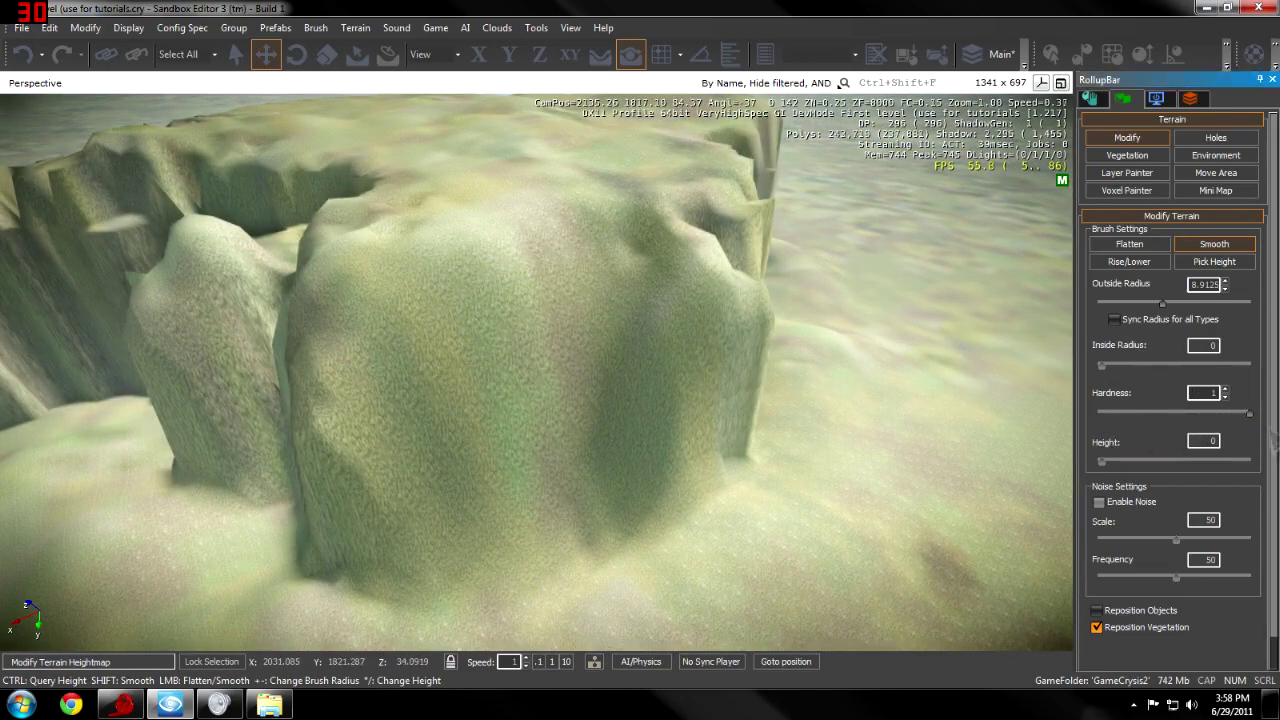
mouse_move(702, 370)
left_mouse_down()
mouse_move(491, 374)
mouse_move(449, 400)
left_mouse_up()
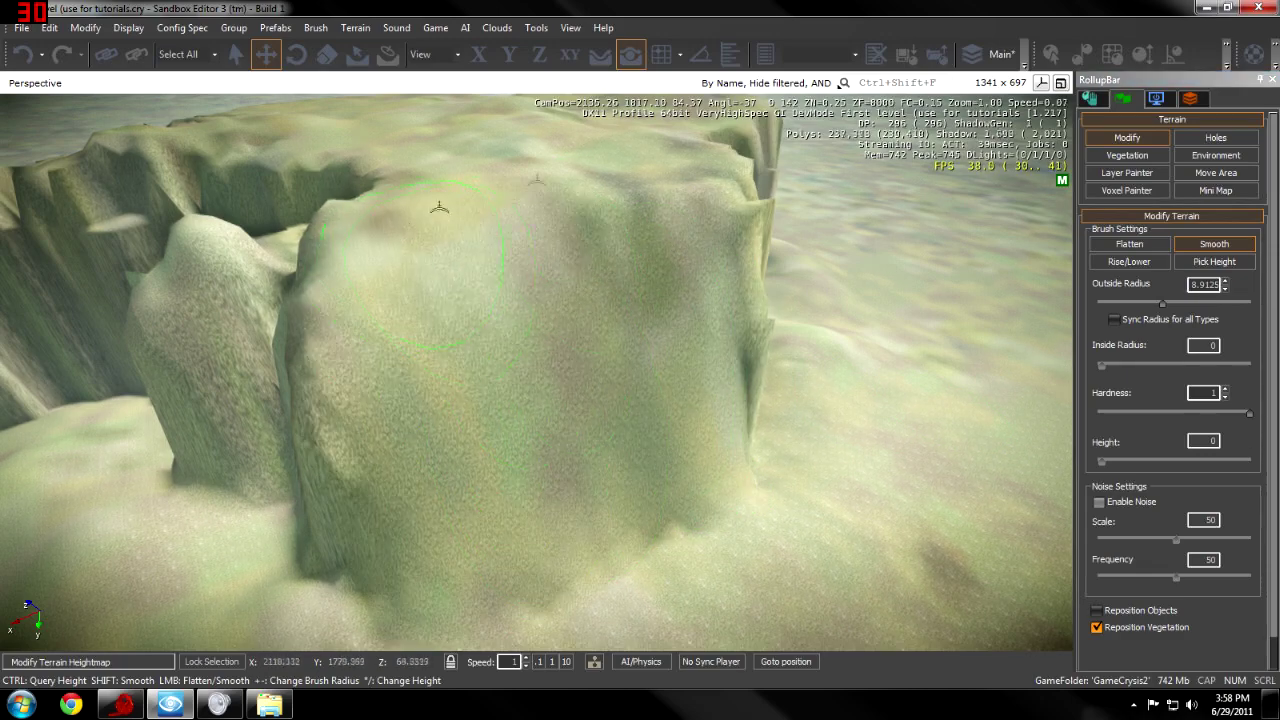
key("a")
mouse_move(551, 243)
left_mouse_down()
mouse_move(480, 223)
mouse_move(497, 211)
mouse_move(494, 228)
mouse_move(240, 275)
mouse_move(420, 450)
mouse_move(280, 342)
mouse_move(530, 300)
mouse_move(704, 289)
mouse_move(510, 214)
mouse_move(393, 245)
mouse_move(323, 289)
mouse_move(390, 265)
mouse_move(272, 343)
mouse_move(386, 300)
left_mouse_up()
Step: Smooth the remaining spiky columns at the plateau's corner down into the raised ground below them
key("a")
key("a")
key("a")
key("a")
mouse_move(394, 288)
right_mouse_down()
mouse_move(500, 250)
mouse_move(505, 370)
mouse_move(470, 290)
right_mouse_up()
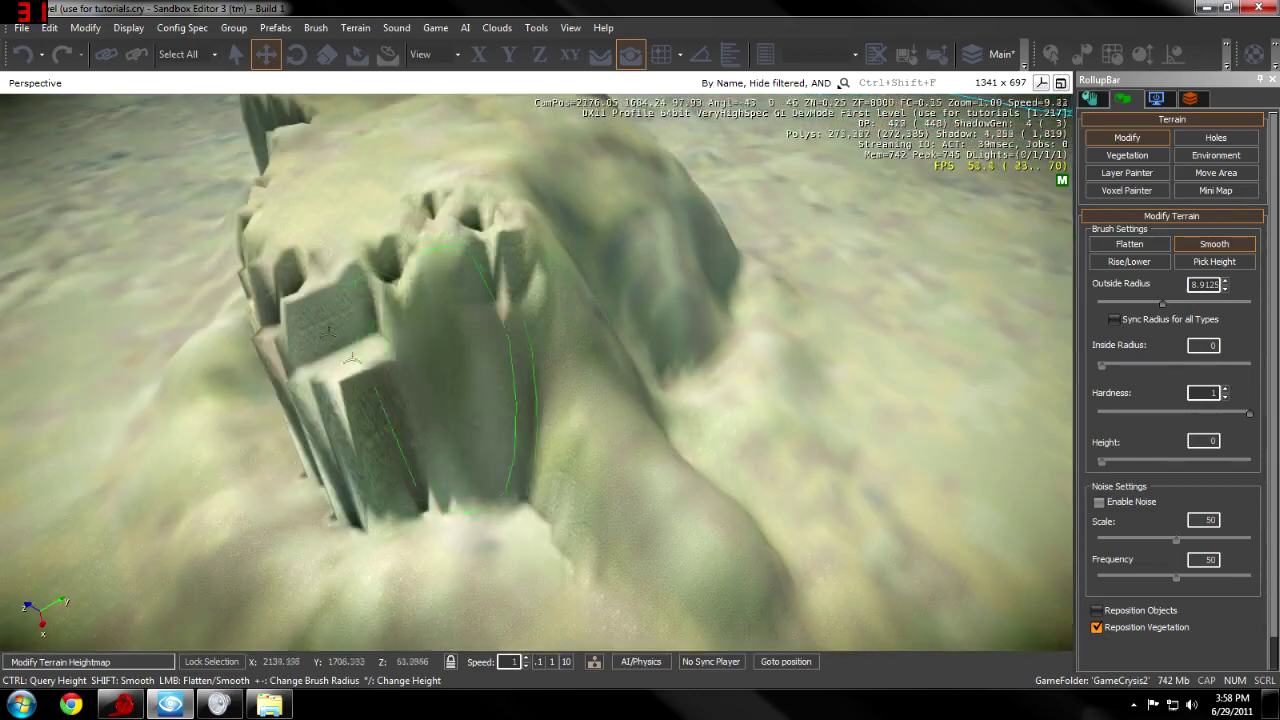
mouse_move(470, 290)
left_mouse_down()
mouse_move(452, 257)
mouse_move(517, 540)
left_mouse_up()
key("s")
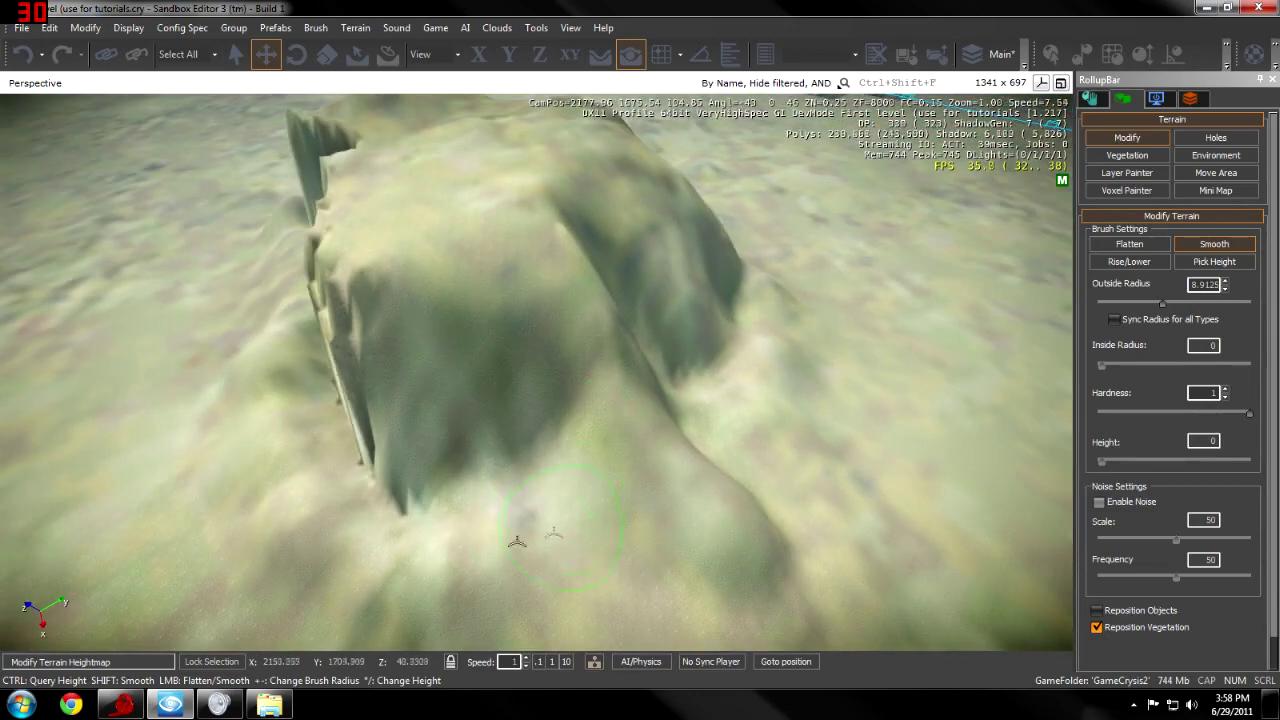
Step: Smooth the long grooved cliff wall from the corner mounds up to the plateau's top edge
right_click_drag(517, 540, 482, 455)
key("a")
mouse_move(482, 455)
left_mouse_down()
mouse_move(505, 411)
mouse_move(443, 431)
mouse_move(383, 506)
mouse_move(577, 543)
left_mouse_up()
key("w")
key("a")
right_click_drag(577, 543, 583, 543)
key("a")
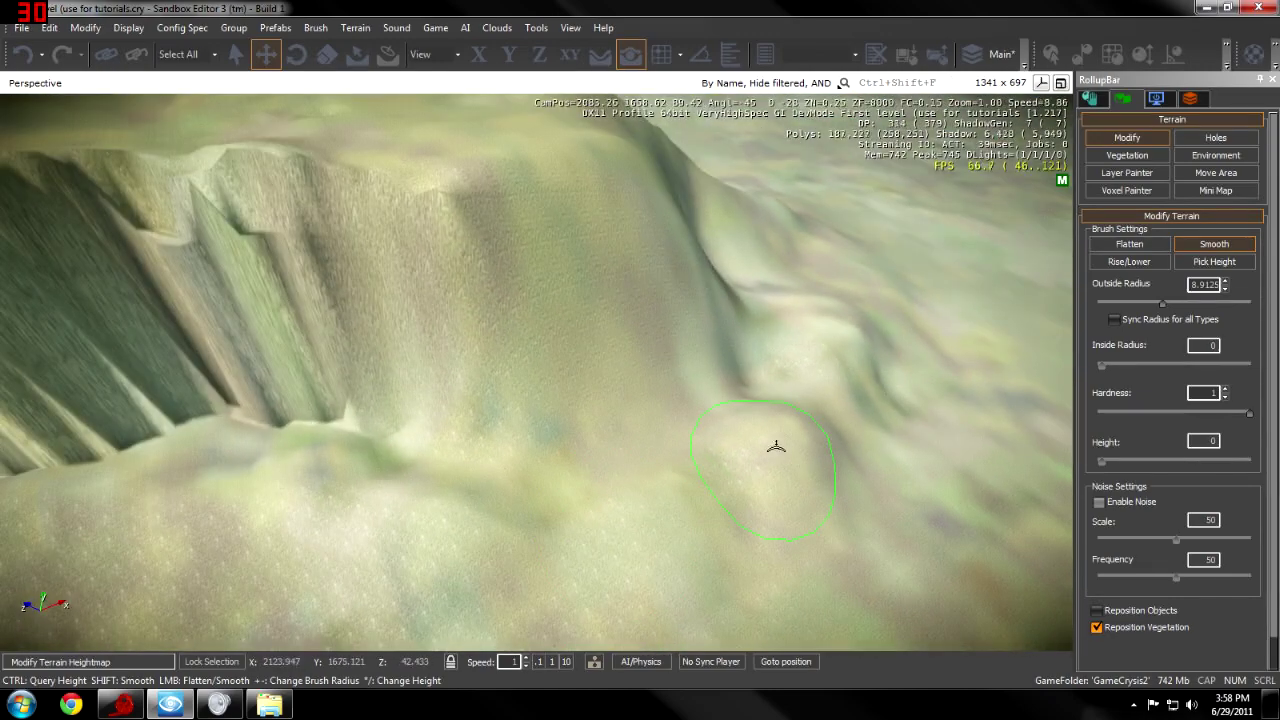
right_click_drag(448, 530, 406, 457)
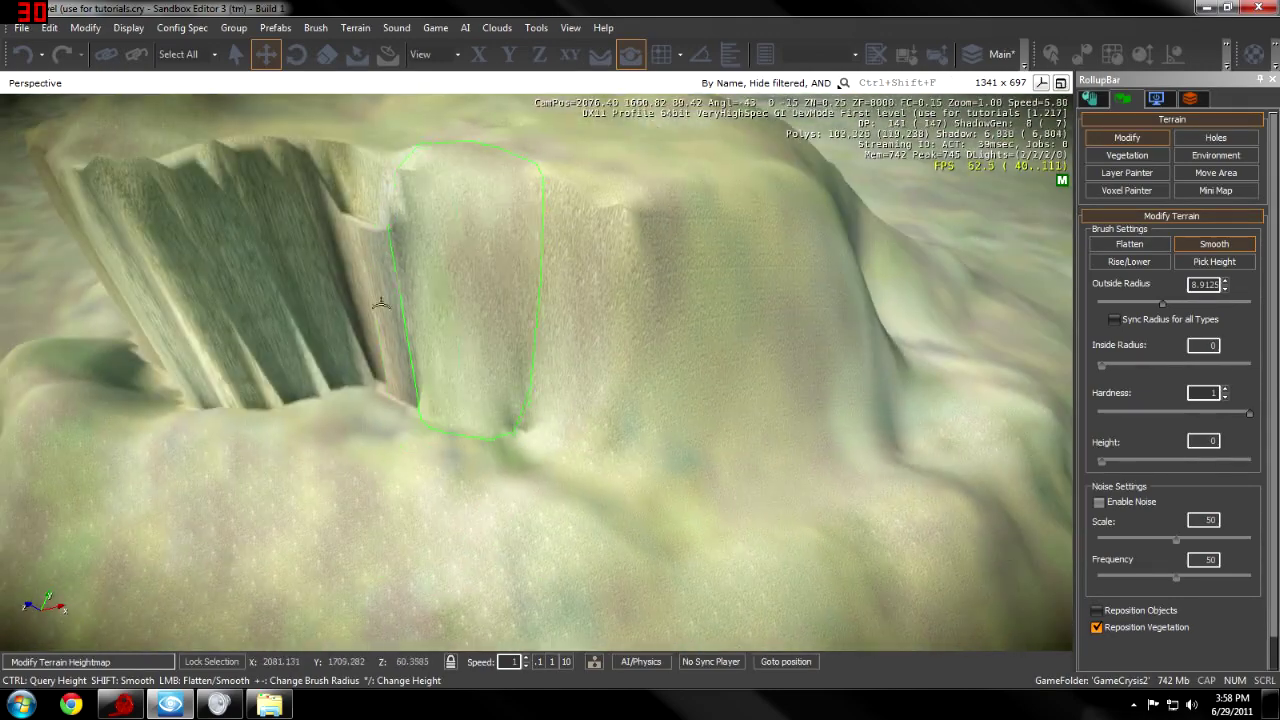
mouse_move(570, 417)
left_mouse_down()
mouse_move(729, 467)
mouse_move(671, 207)
mouse_move(598, 187)
mouse_move(725, 186)
mouse_move(755, 207)
mouse_move(663, 194)
left_mouse_up()
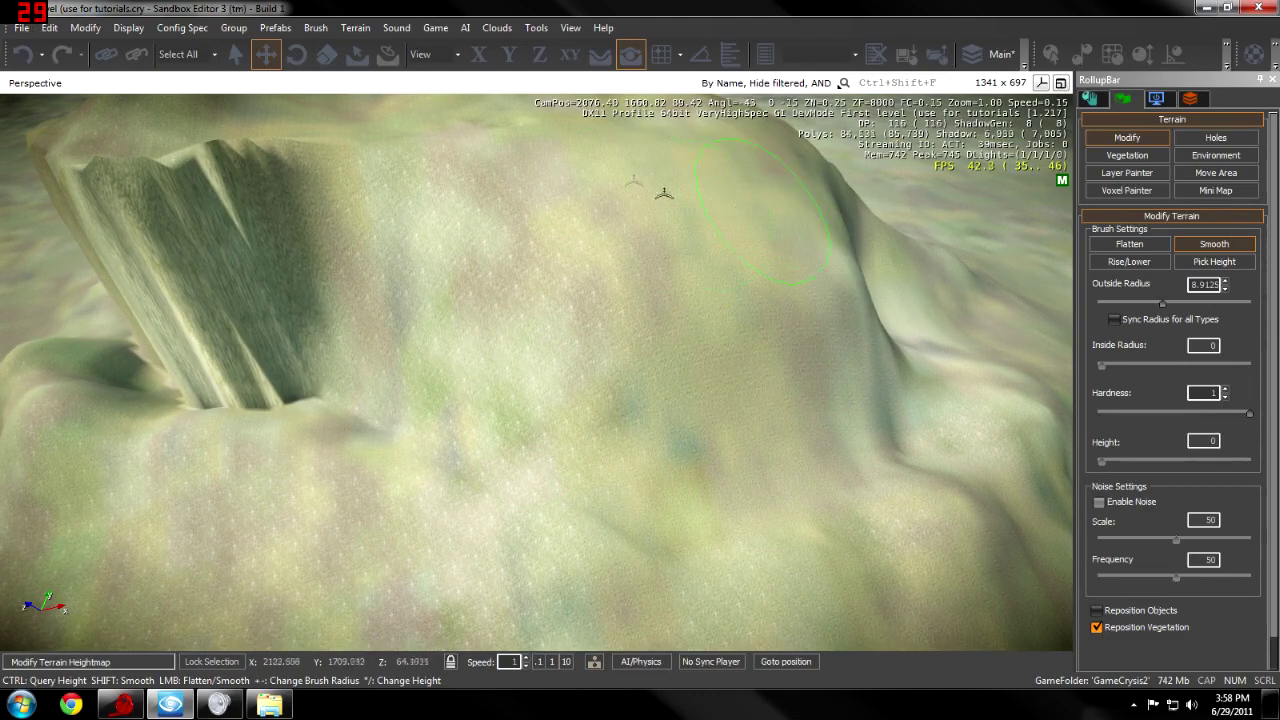
Step: Smooth the last steep faces at the plateau's rounded end so they blend into the surrounding slope
key("s")
mouse_move(663, 194)
right_mouse_down()
mouse_move(634, 172)
mouse_move(555, 366)
mouse_move(537, 360)
mouse_move(578, 557)
mouse_move(569, 491)
mouse_move(737, 420)
mouse_move(411, 273)
right_mouse_up()
key("w")
key("s")
left_click_drag(411, 273, 516, 250)
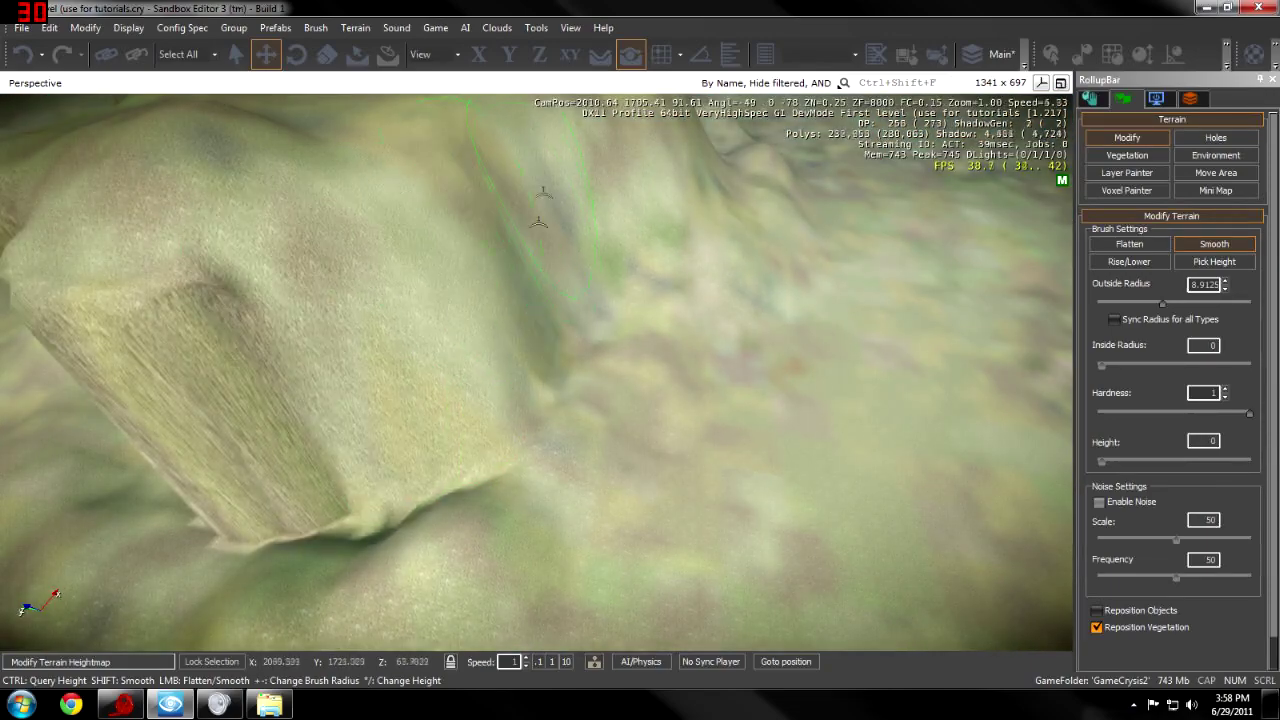
middle_click_drag(604, 380, 557, 370)
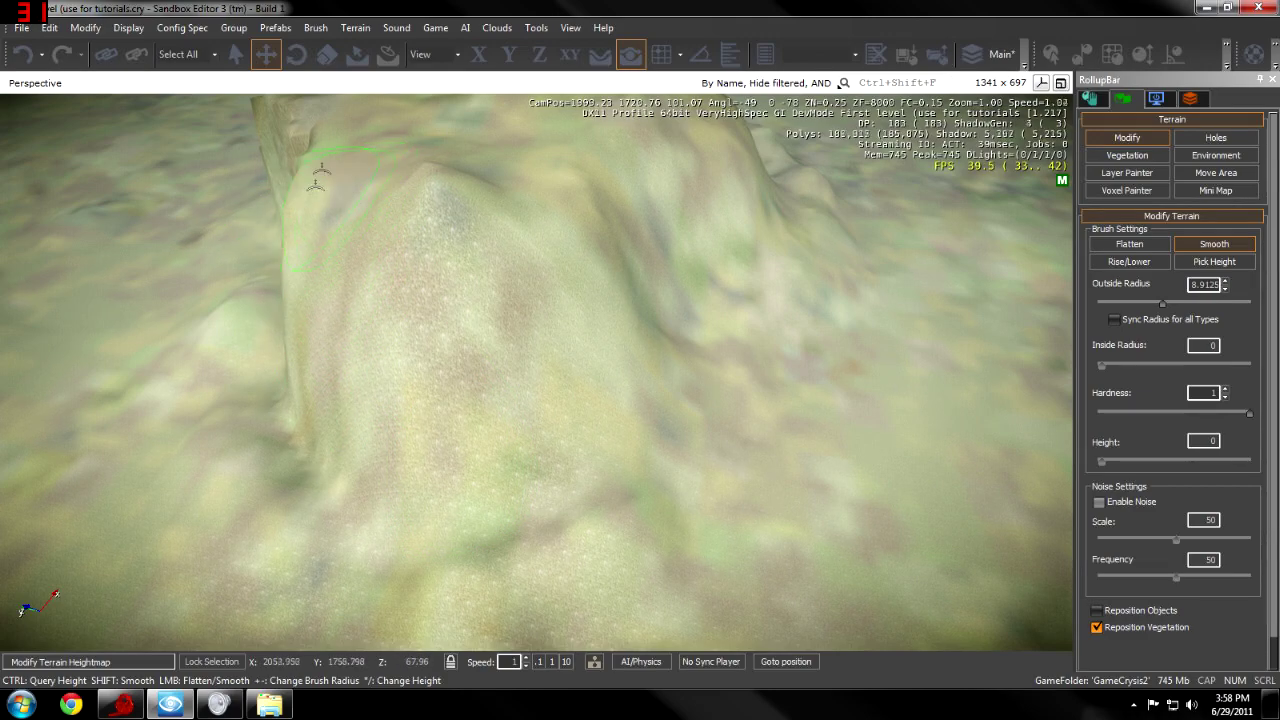
Step: Examine the tall cliff walls bordering the level, including where their base meets the flat ground
key("w")
right_click_drag(322, 258, 315, 262)
key("w")
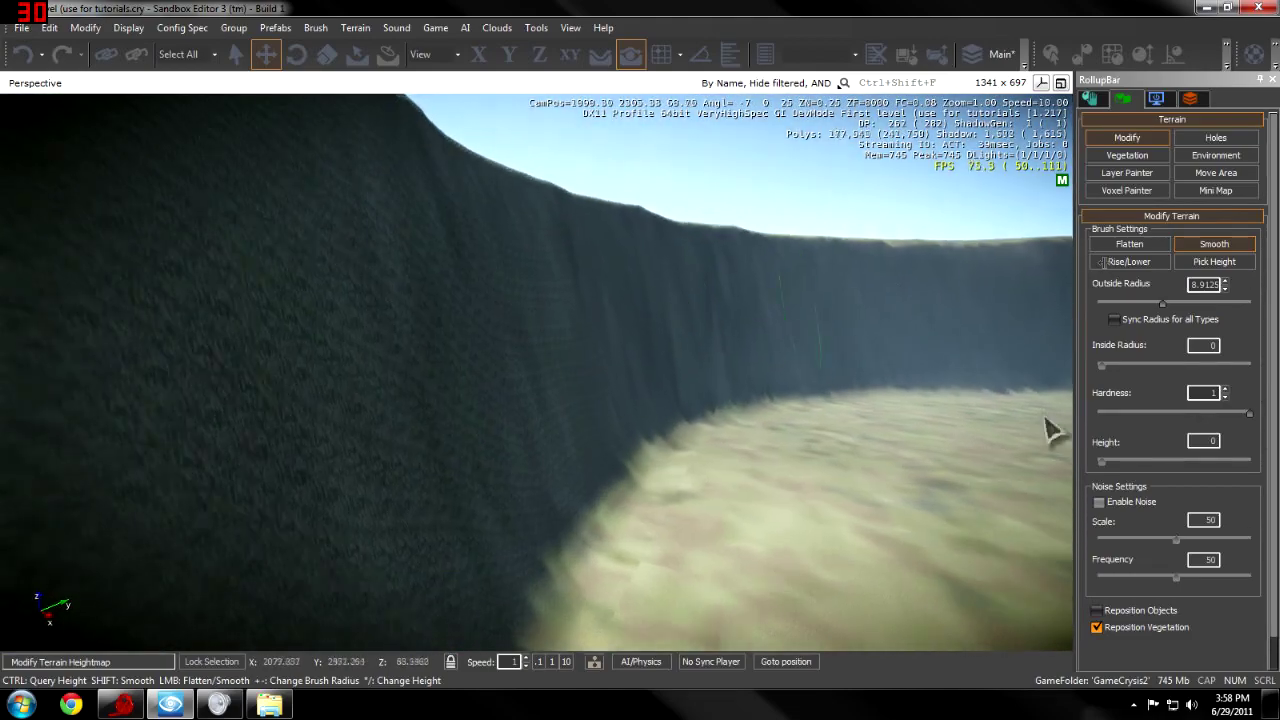
key("w")
mouse_move(918, 343)
right_mouse_down()
mouse_move(561, 406)
mouse_move(533, 440)
mouse_move(529, 483)
right_mouse_up()
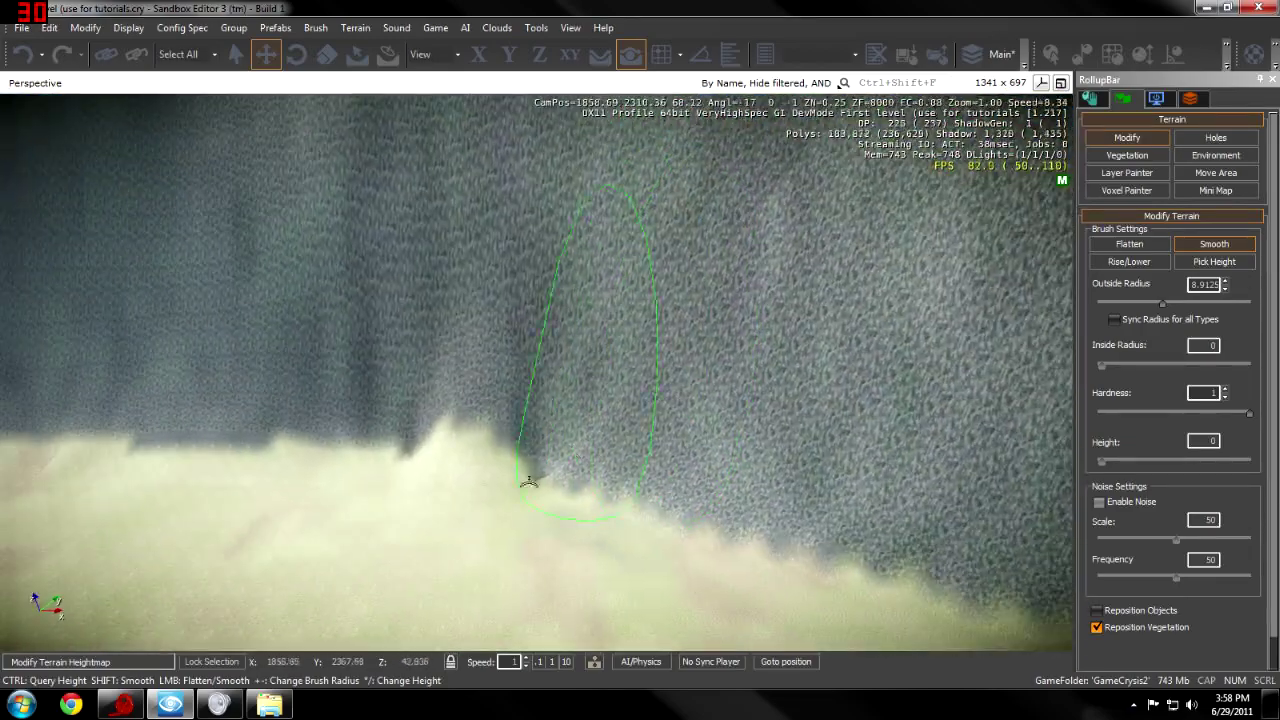
right_click_drag(416, 468, 572, 383)
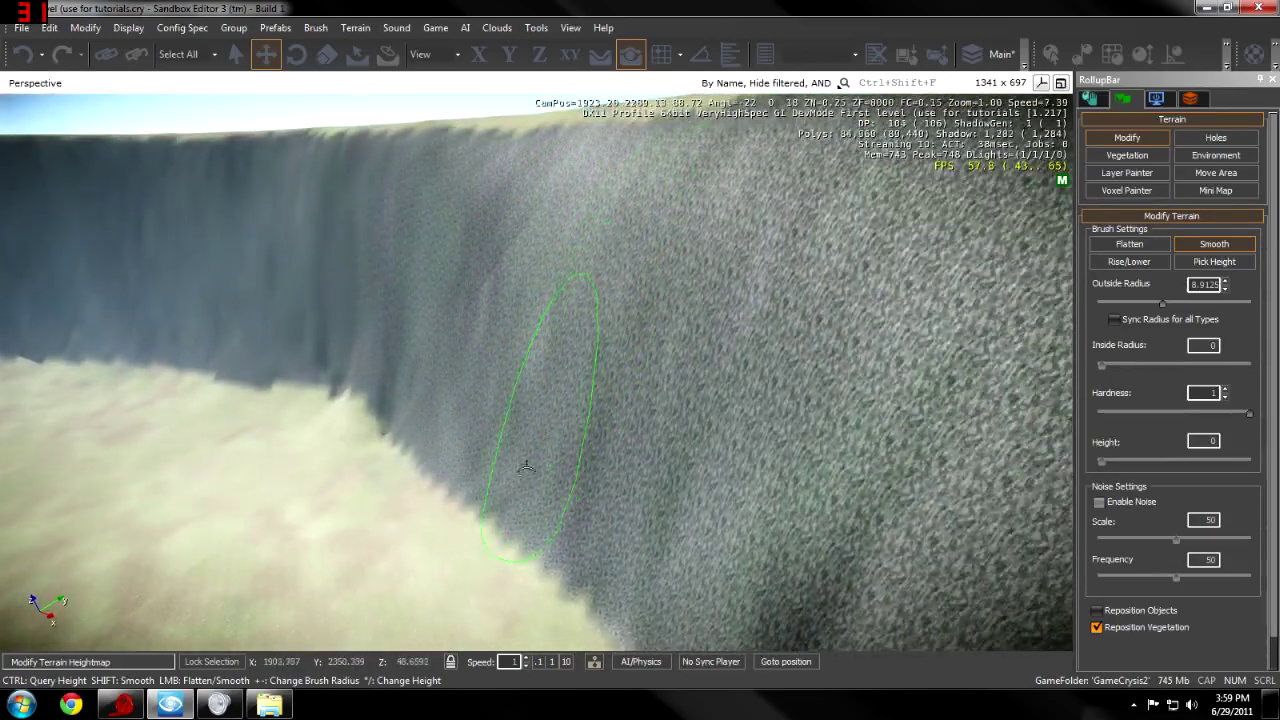
right_click_drag(526, 467, 612, 468)
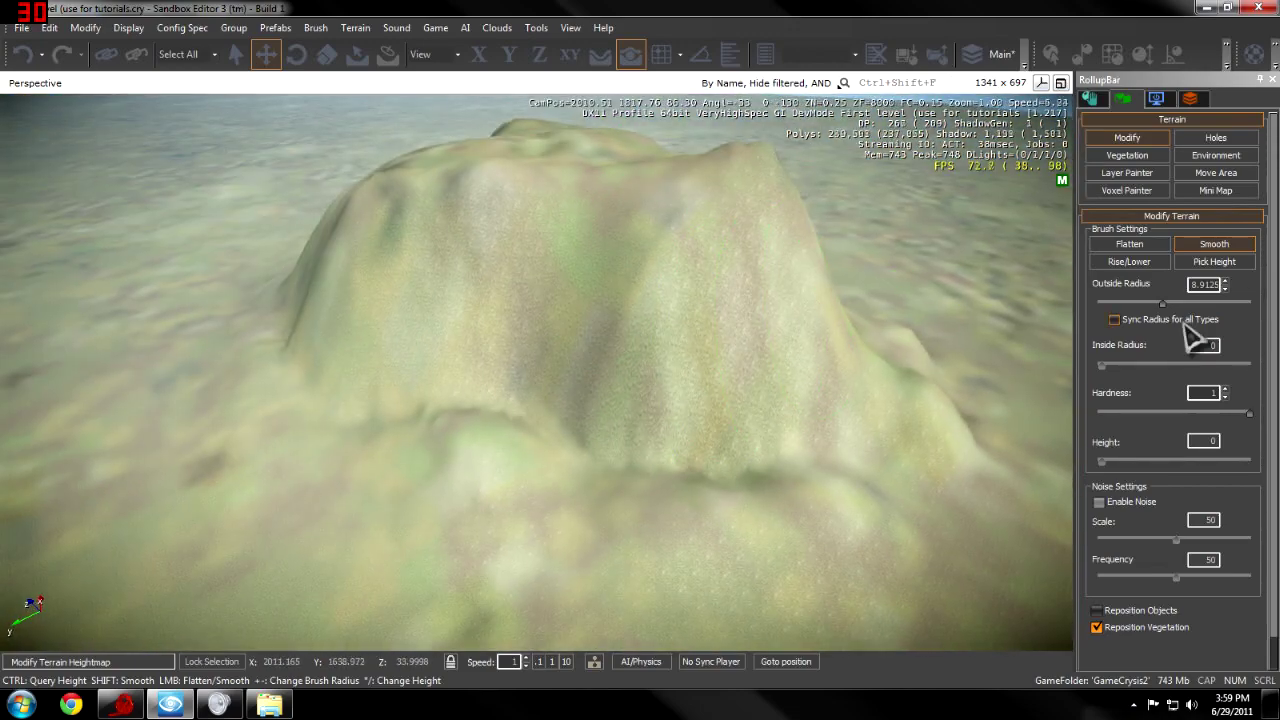
Step: Set the Smooth brush's outside radius to about 56.23 and soften the whole plateau into a rounded hill
left_click_drag(1163, 303, 1214, 304)
left_click_drag(577, 254, 657, 172)
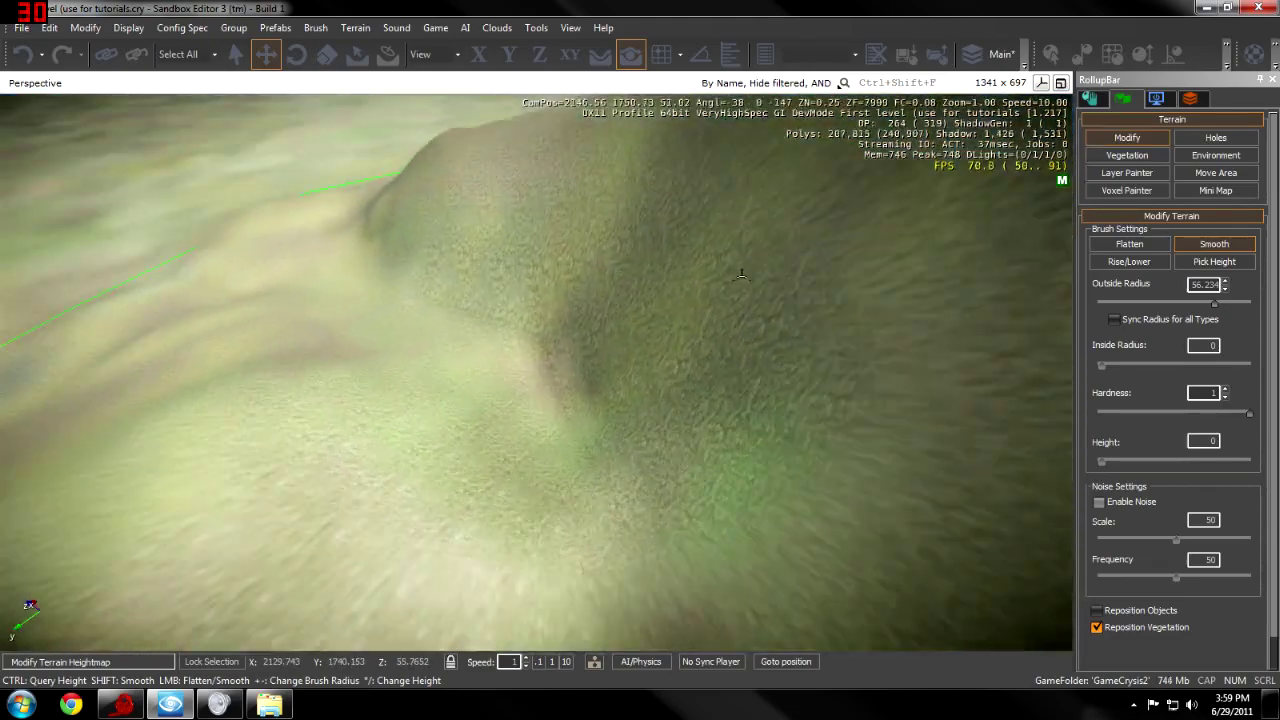
Step: Playtest the level in game mode, running around the flat ground to view the sculpted hill and surrounding cliffs
key("w")
right_click_drag(741, 275, 738, 301)
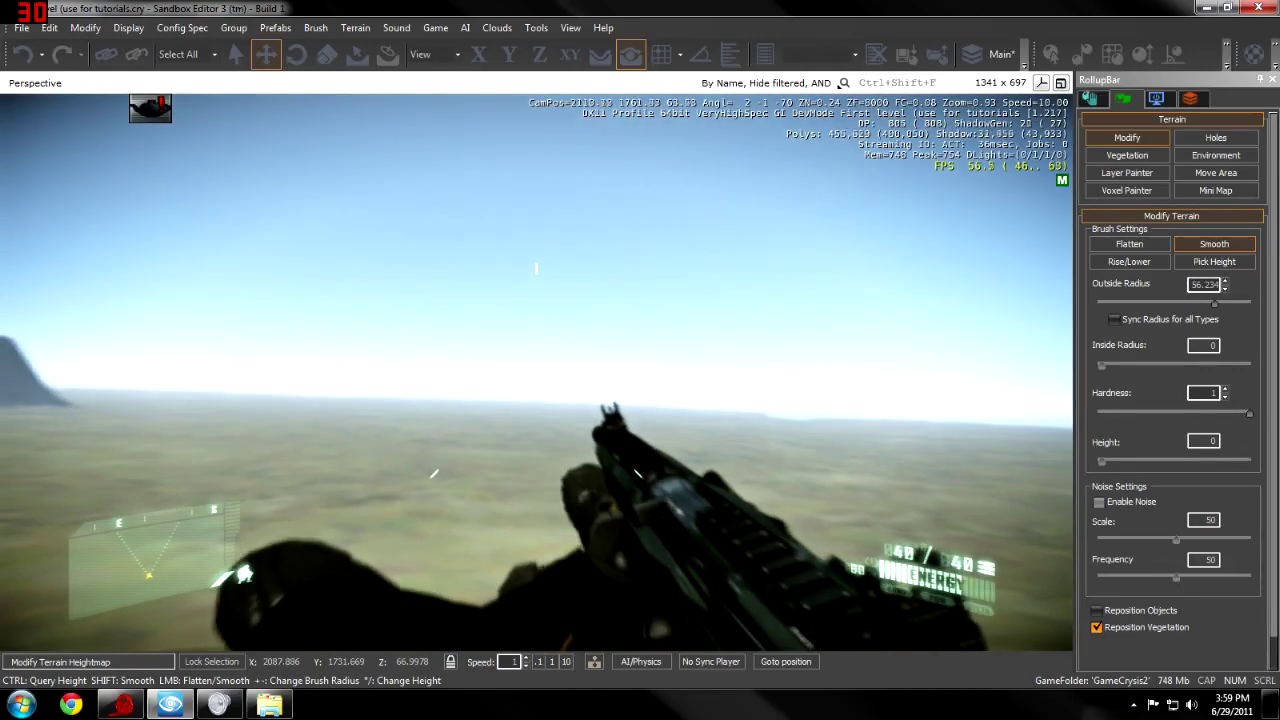
key("w")
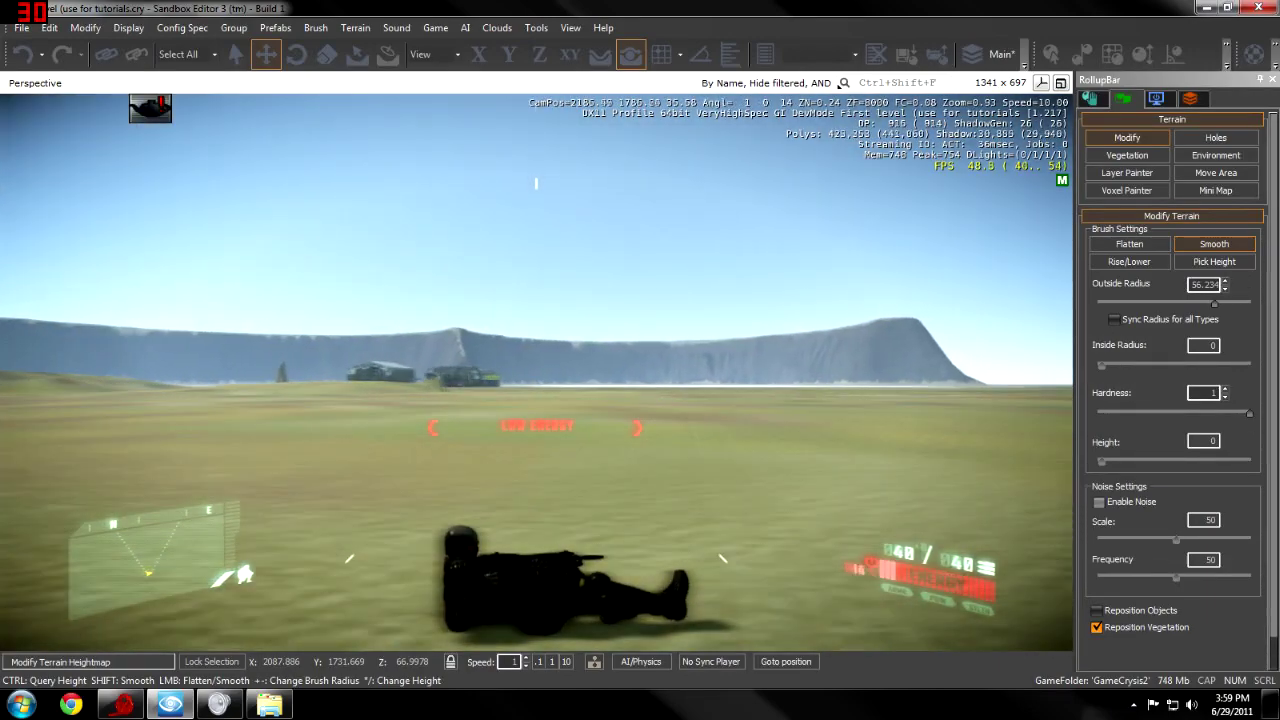
key("w")
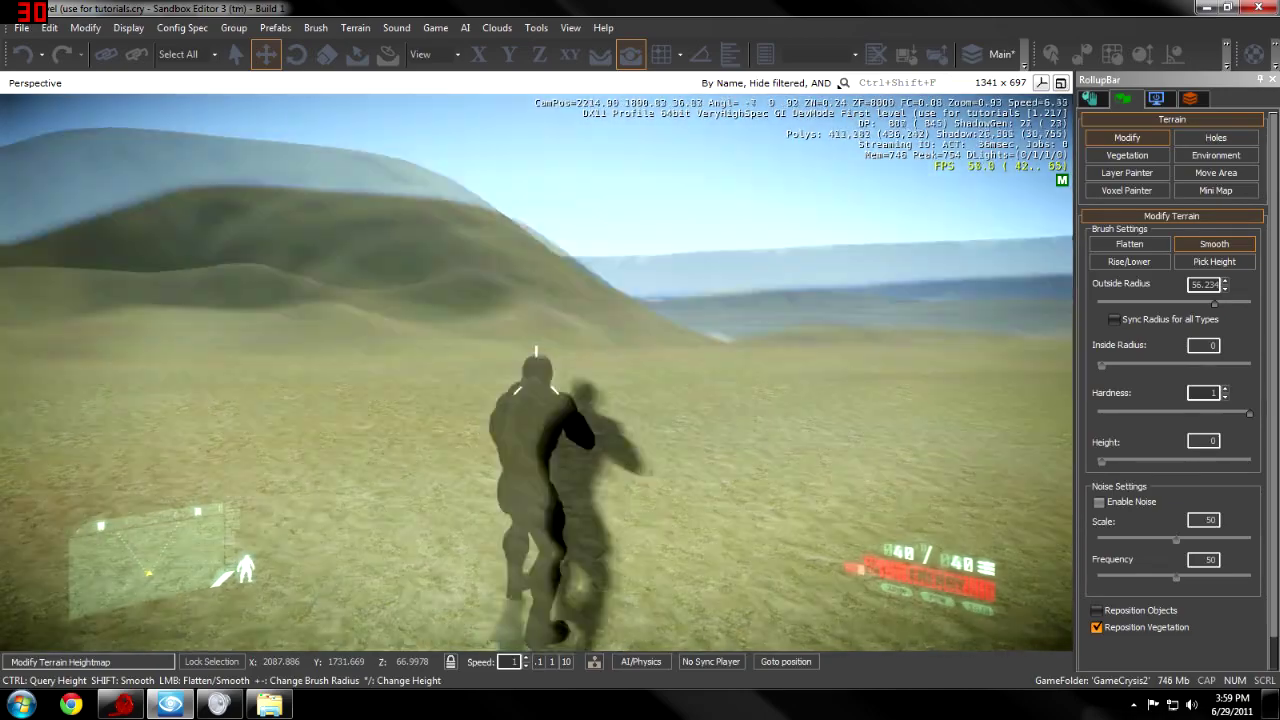
key("w")
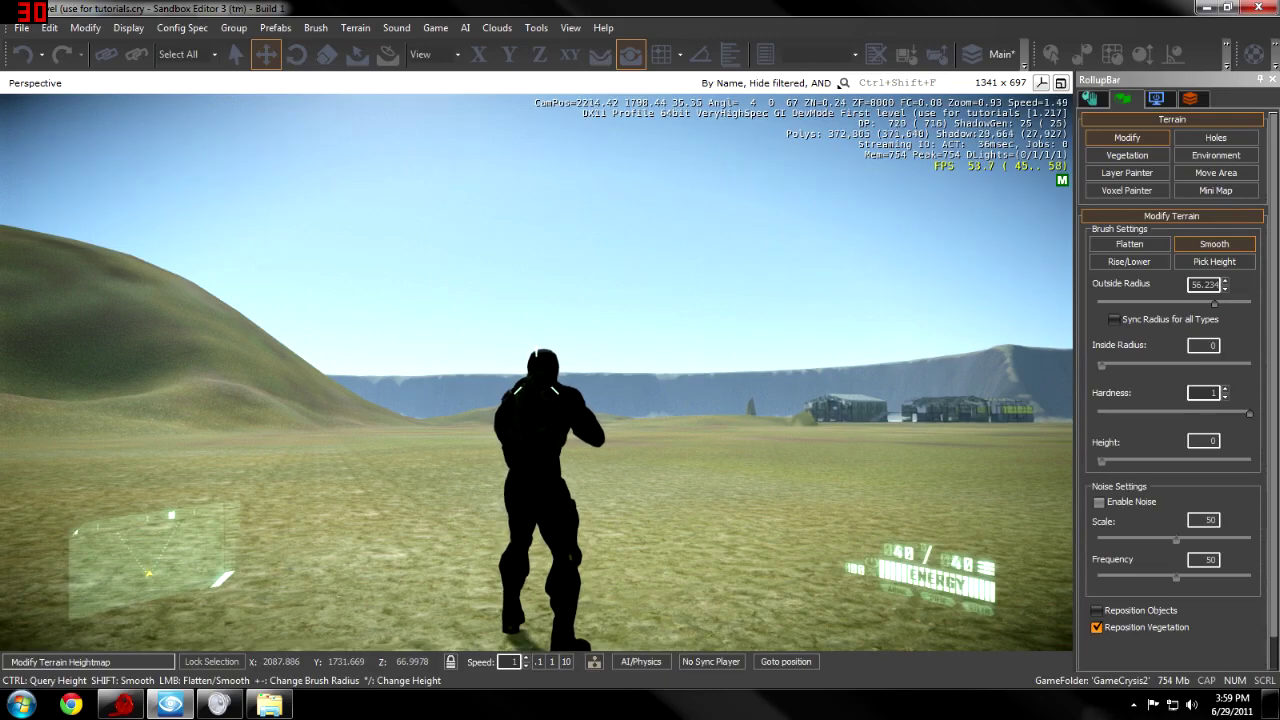
key("w")
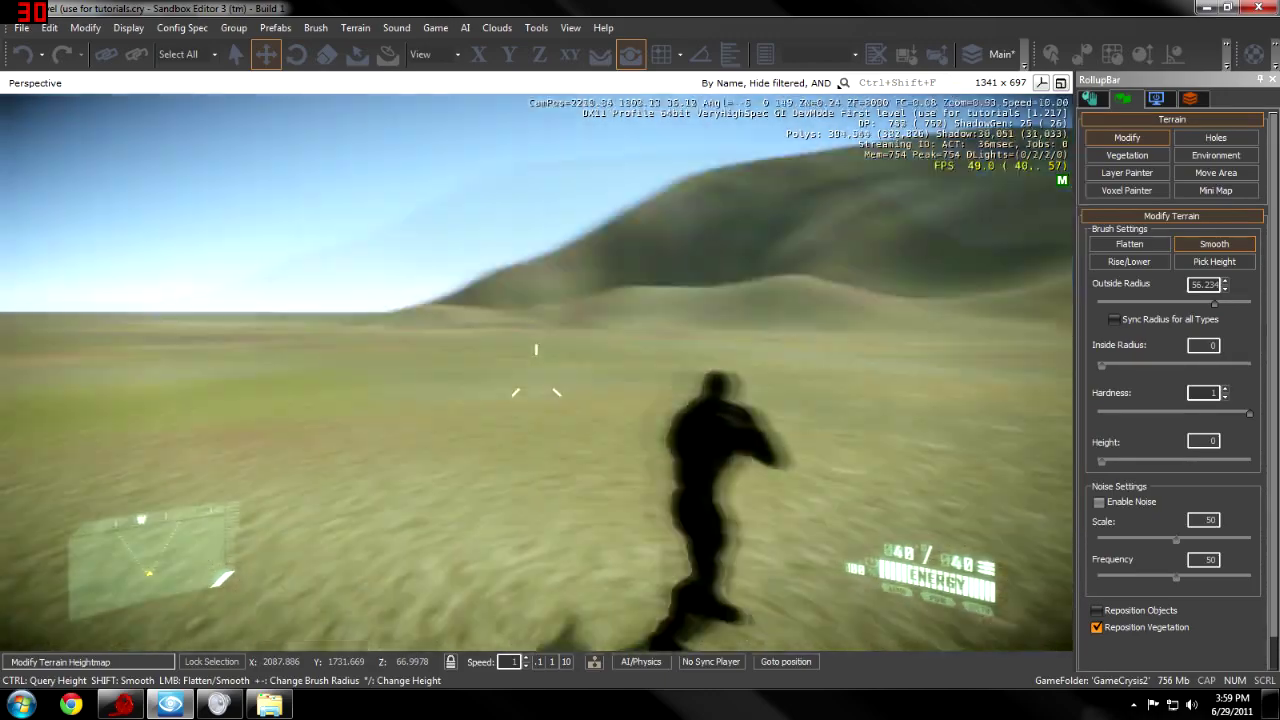
key("w")
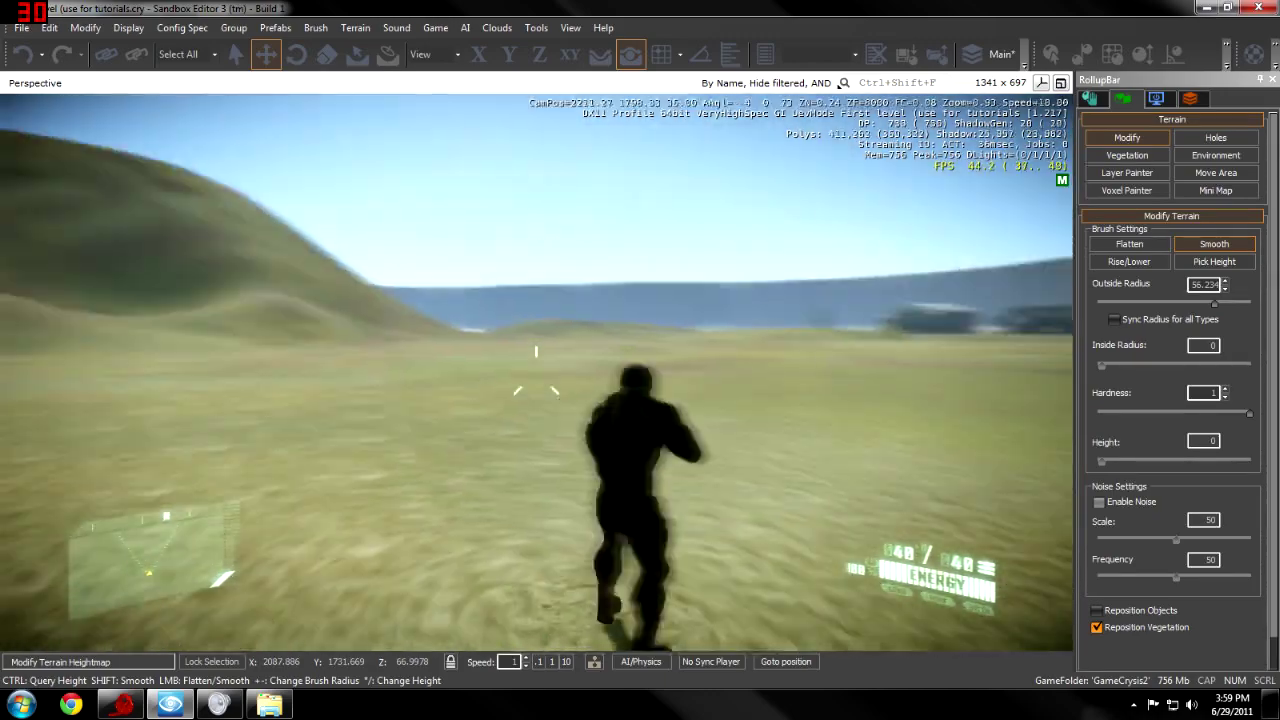
key("w")
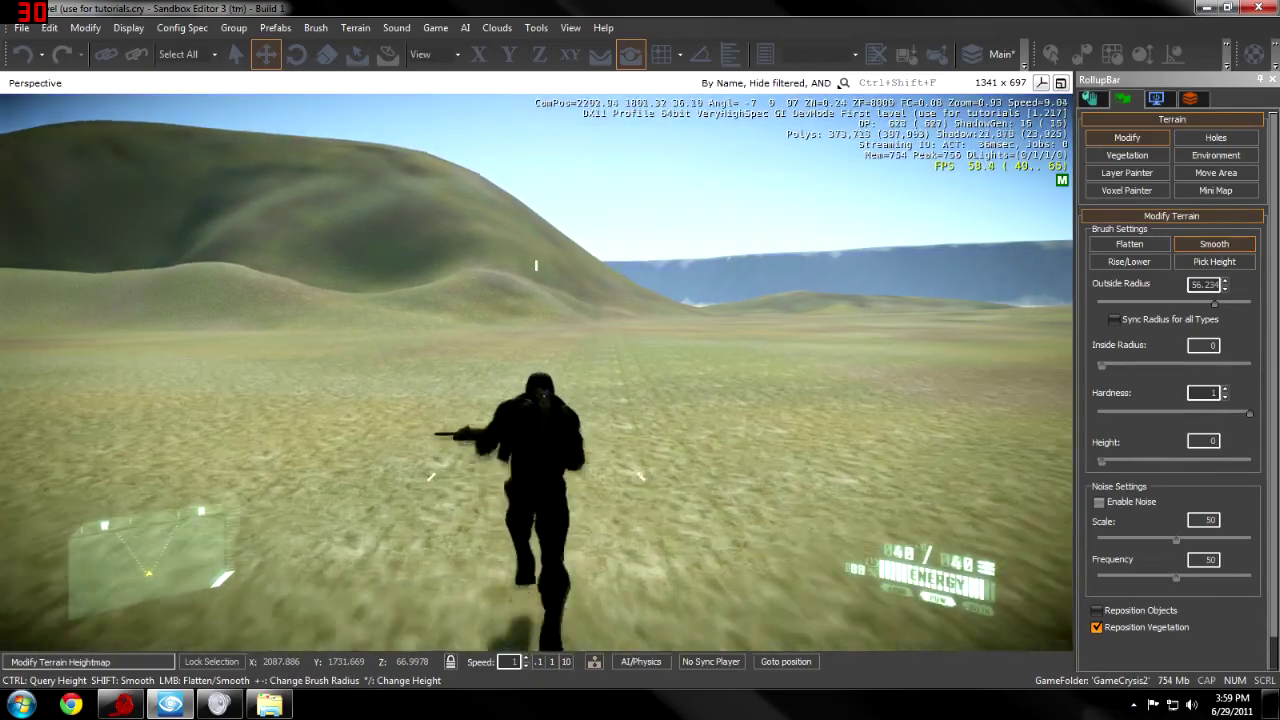